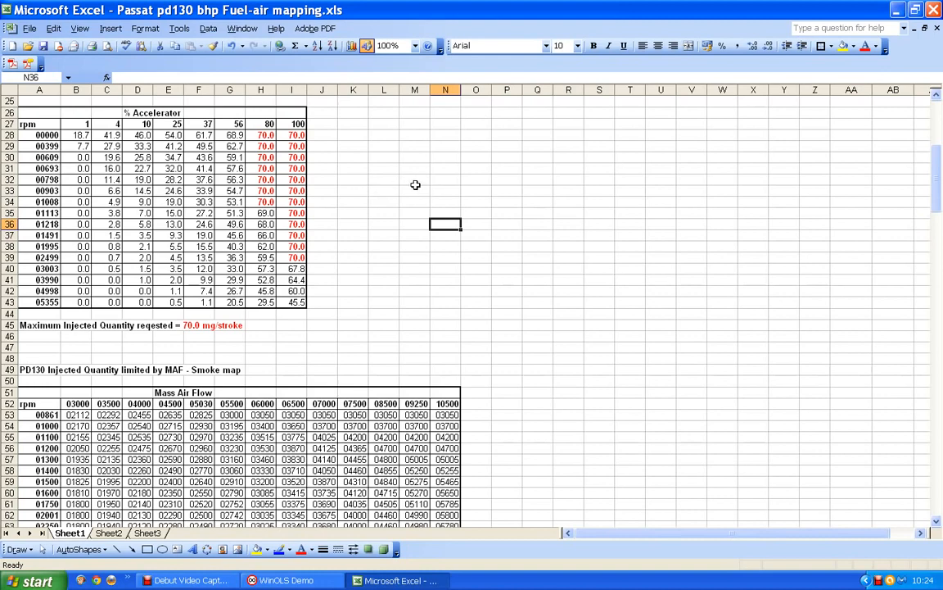
# Step: Link cell L27 to the rpm header with =A27 and fill it across to T27 to mirror the accelerator headings
pyautogui.click(384, 125)
pyautogui.write('=')
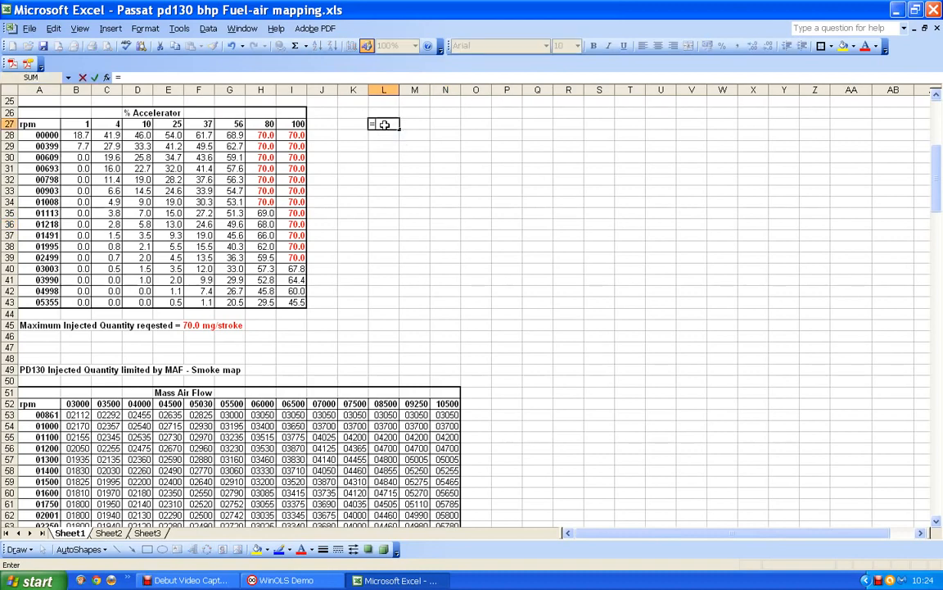
pyautogui.click(40, 124)
pyautogui.press('Return')
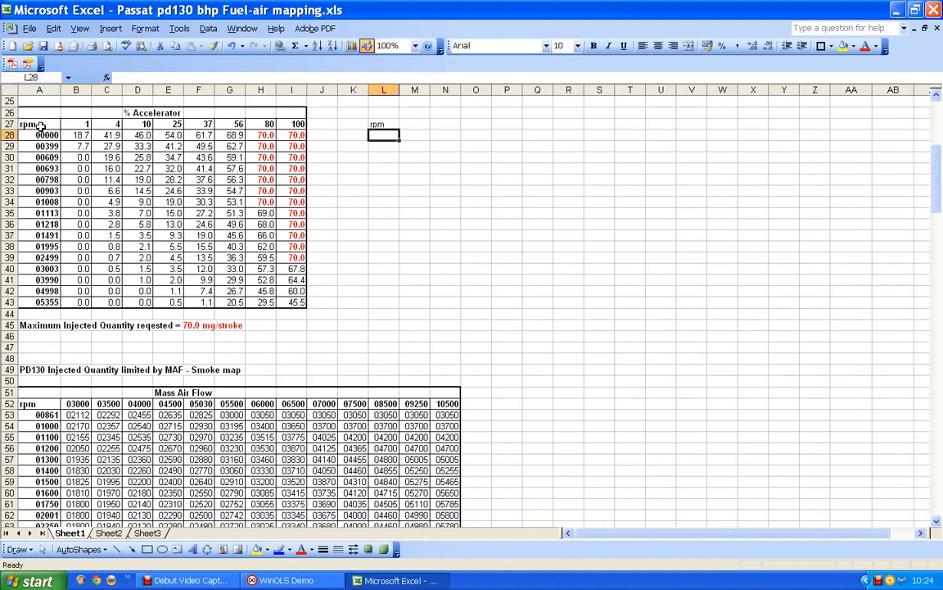
pyautogui.click(378, 125)
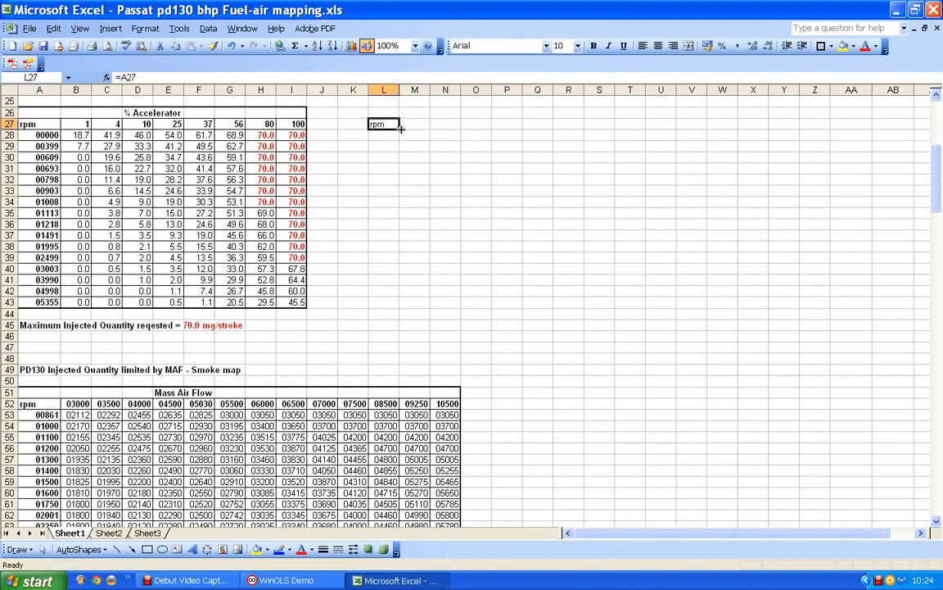
pyautogui.moveTo(401, 128); pyautogui.dragTo(610, 129)
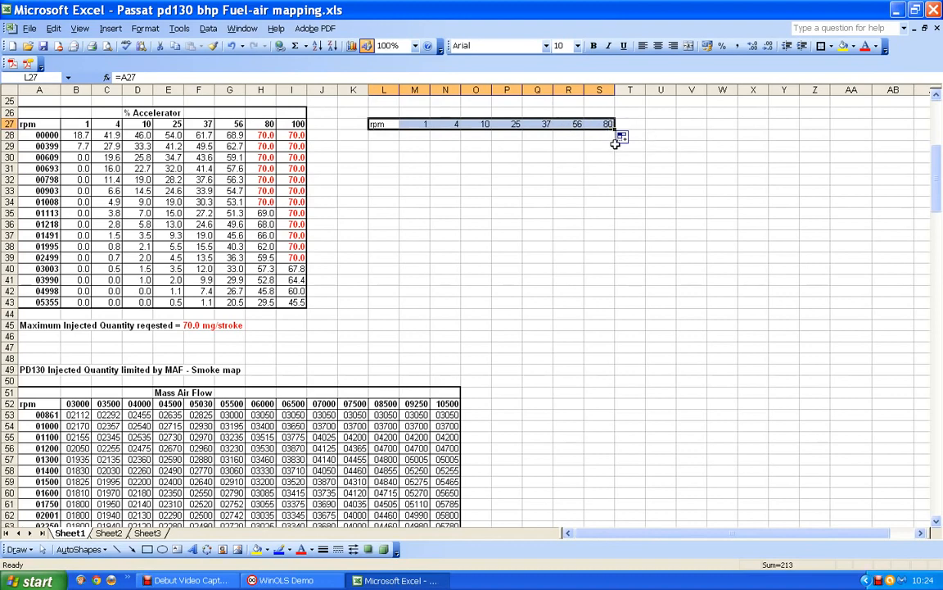
pyautogui.moveTo(616, 129); pyautogui.dragTo(637, 129)
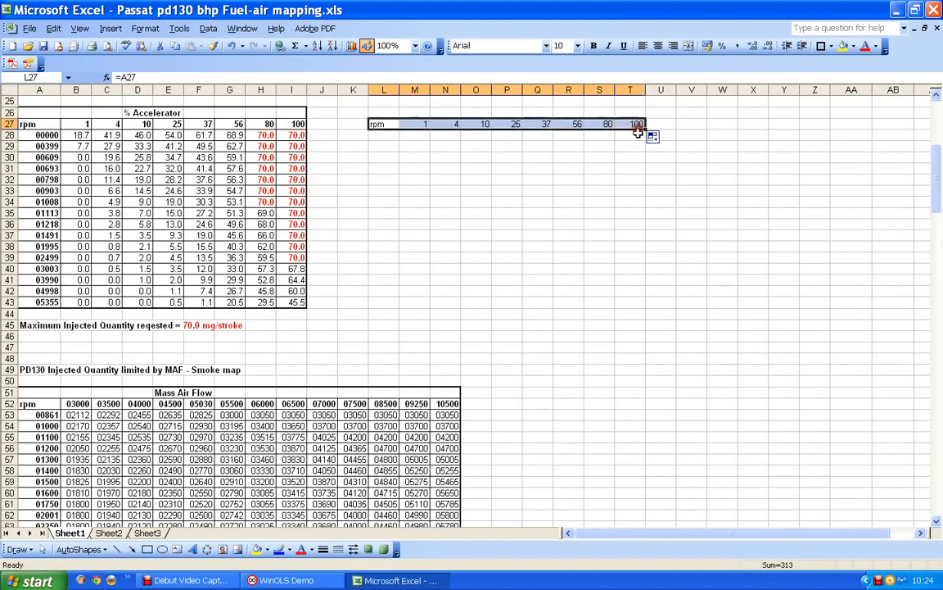
pyautogui.click(635, 136)
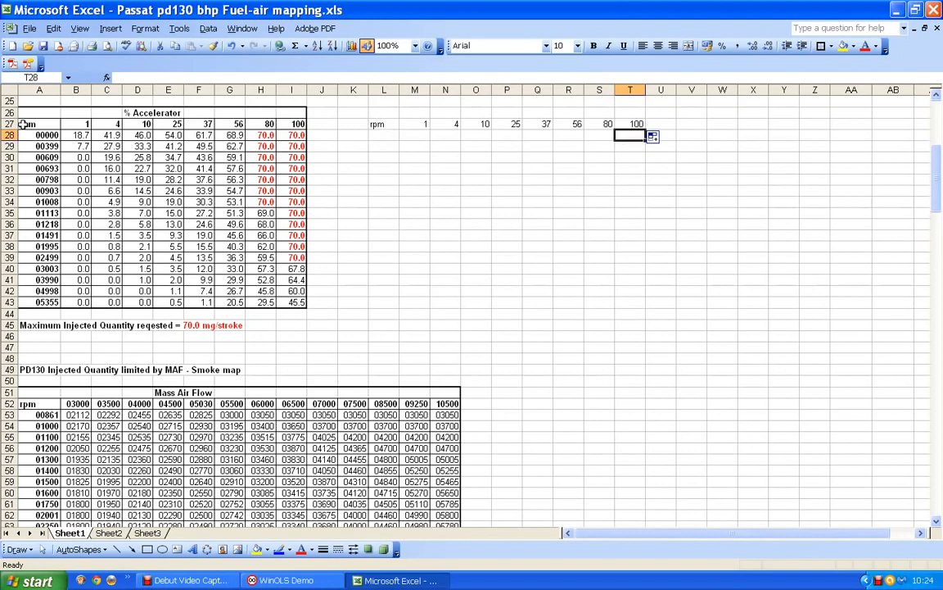
# Step: Make the copied header row L27:T27 bold
pyautogui.click(385, 123)
pyautogui.moveTo(388, 124); pyautogui.dragTo(634, 126)
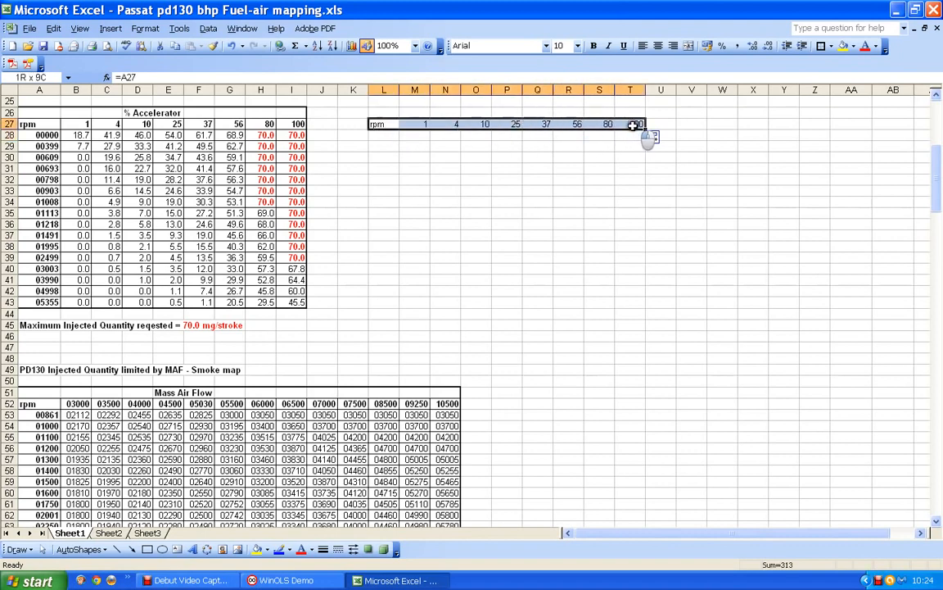
pyautogui.click(595, 47)
pyautogui.click(600, 156)
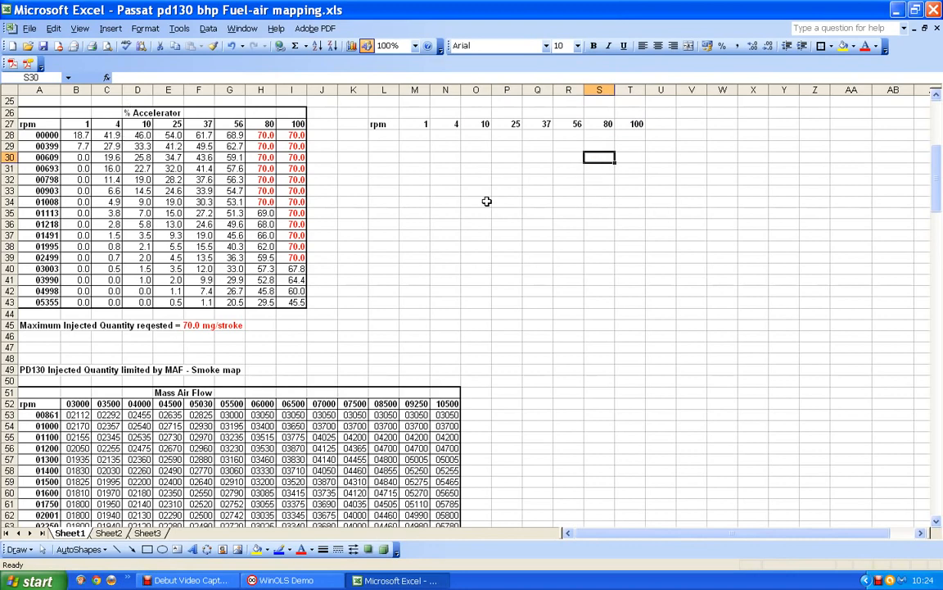
# Step: Fill the rpm link from L27 down to L43 to mirror the engine speed column
pyautogui.click(382, 126)
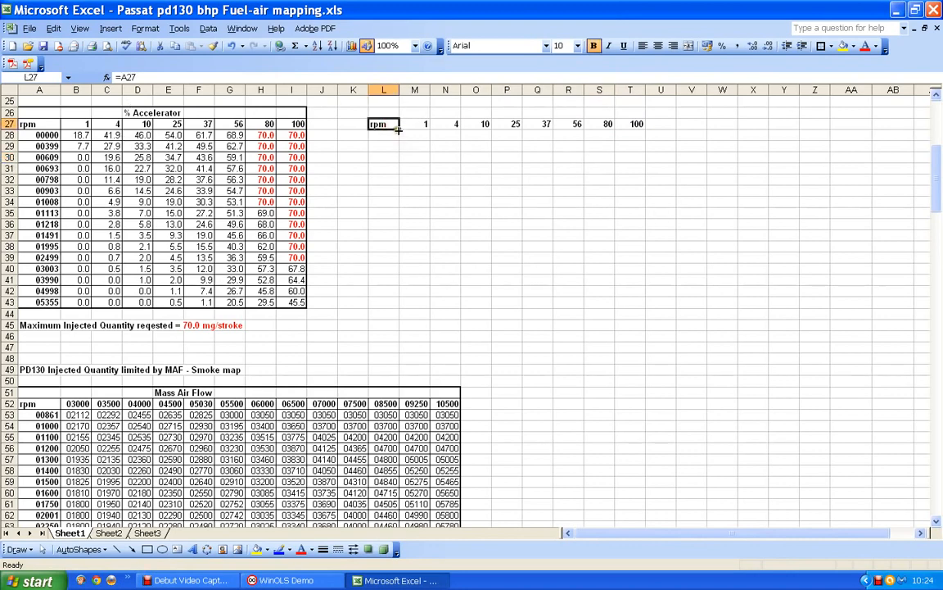
pyautogui.moveTo(398, 130); pyautogui.dragTo(398, 307)
pyautogui.click(385, 303)
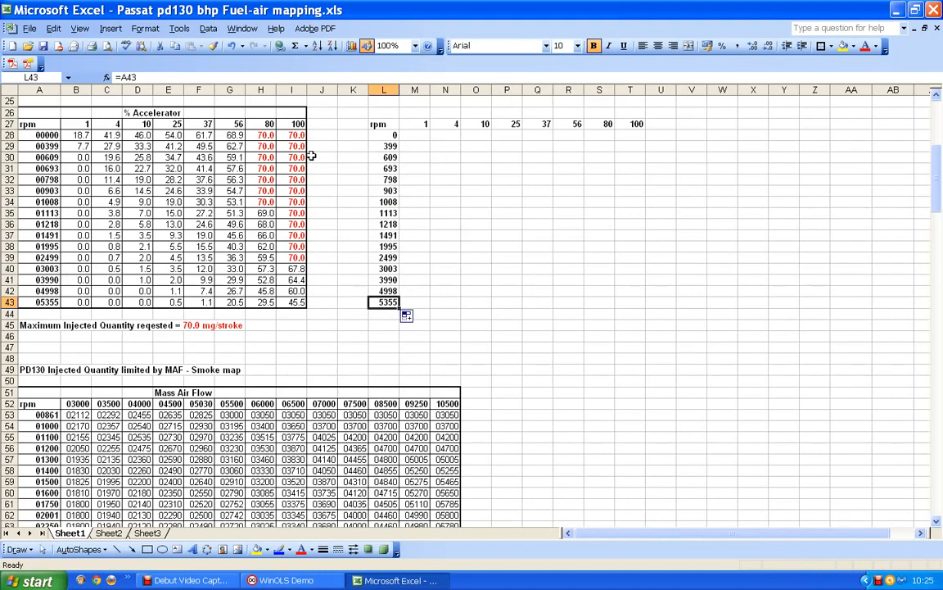
# Step: Enter the formula =B28+2 in cell M28, the first value cell of the new table
pyautogui.click(419, 135)
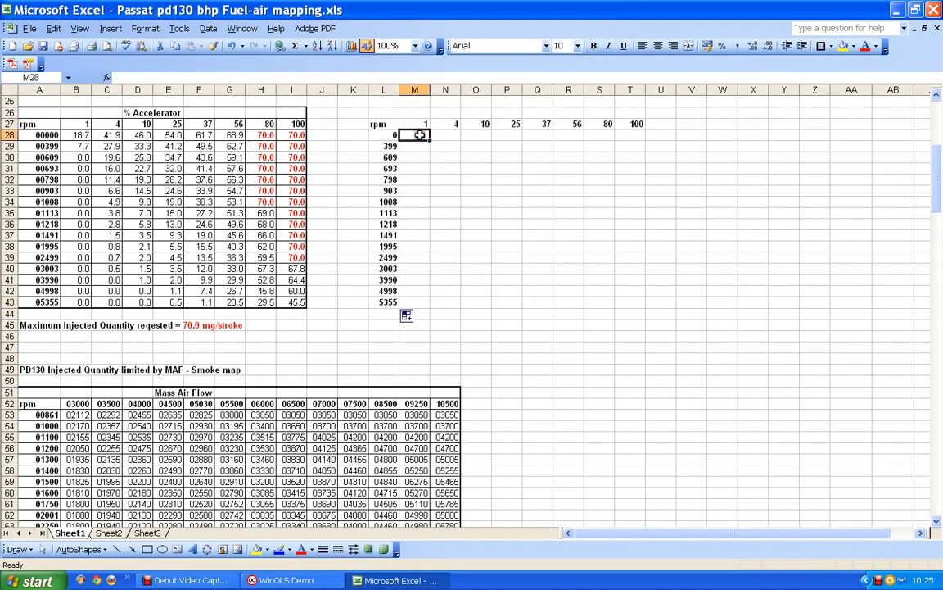
pyautogui.write('=')
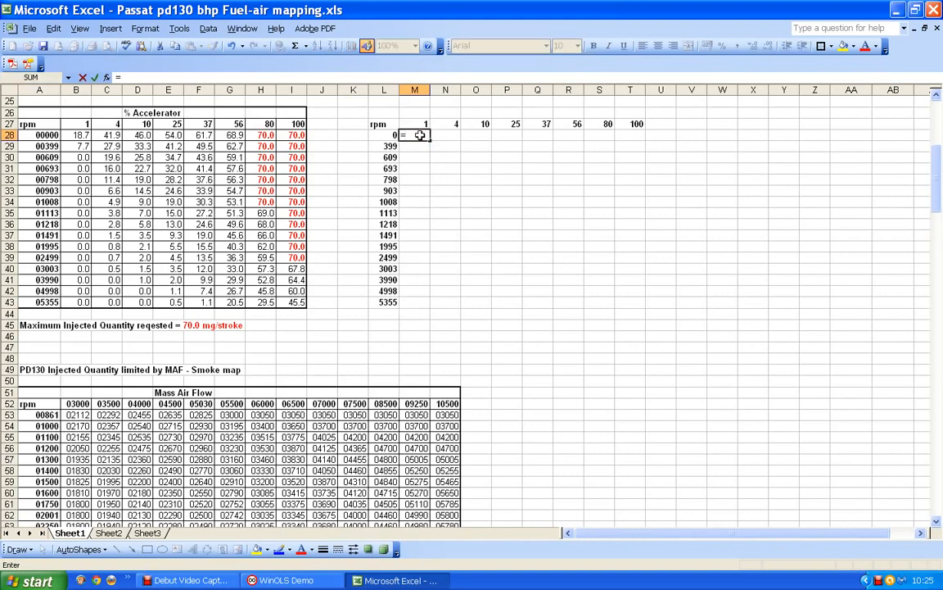
pyautogui.click(78, 136)
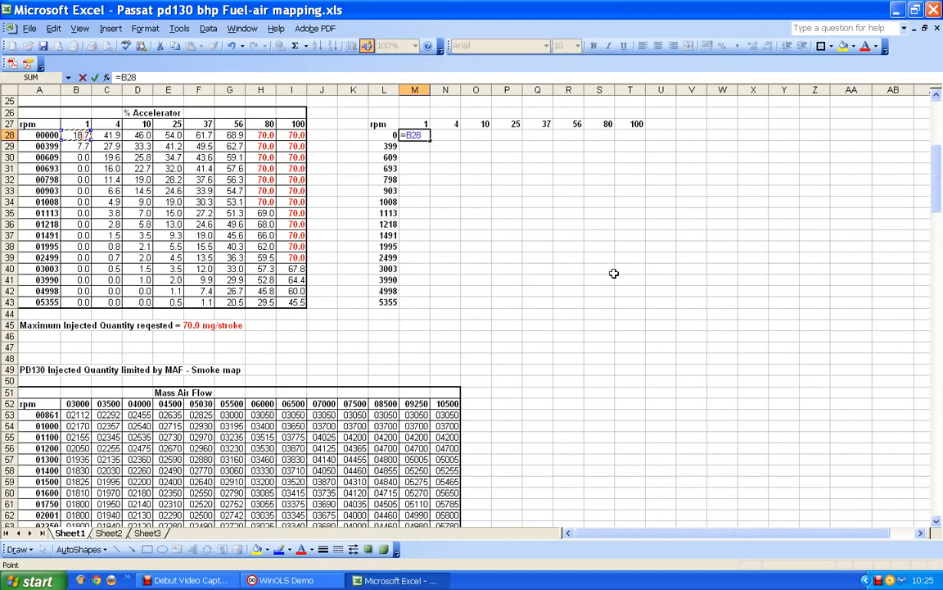
pyautogui.press('Return')
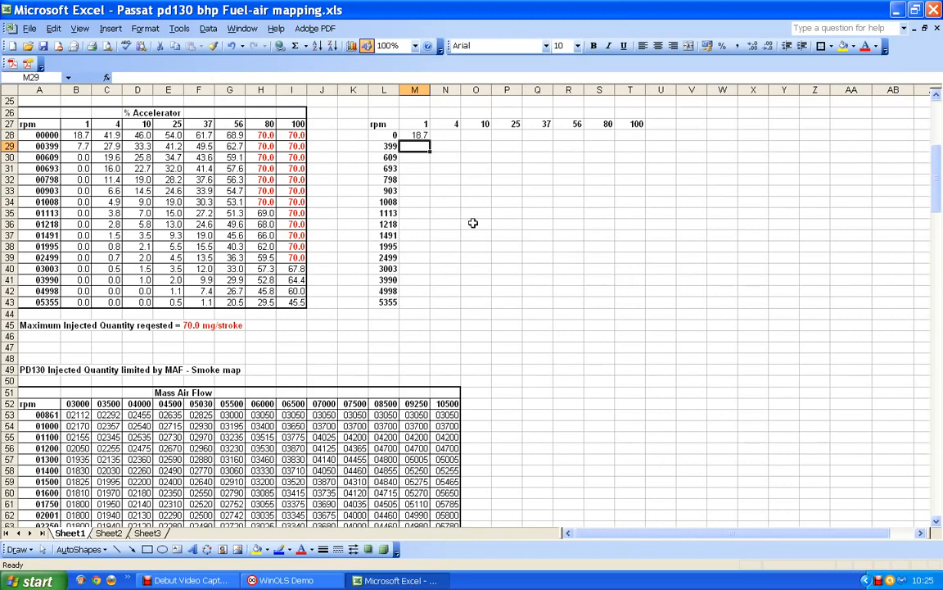
pyautogui.click(419, 135)
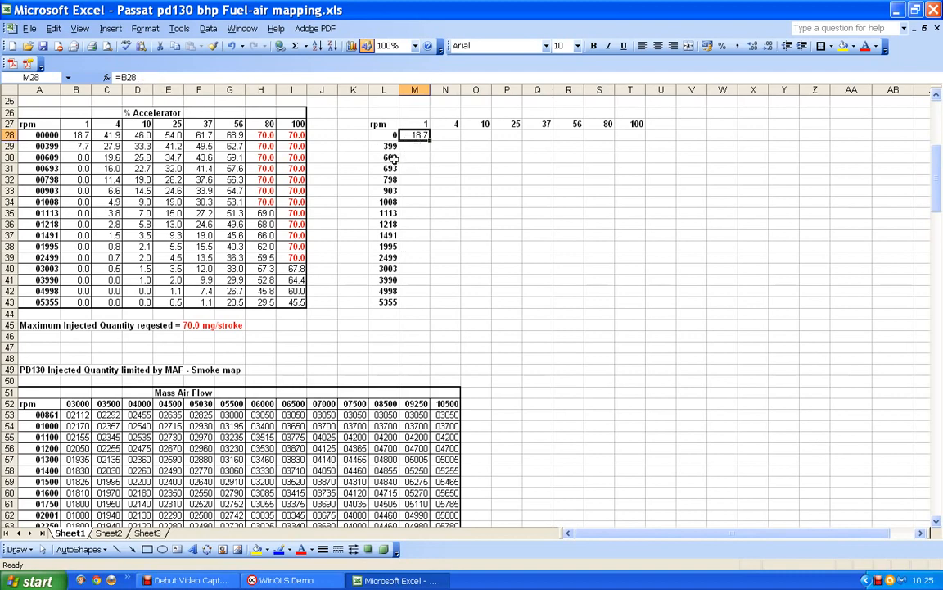
pyautogui.click(142, 77)
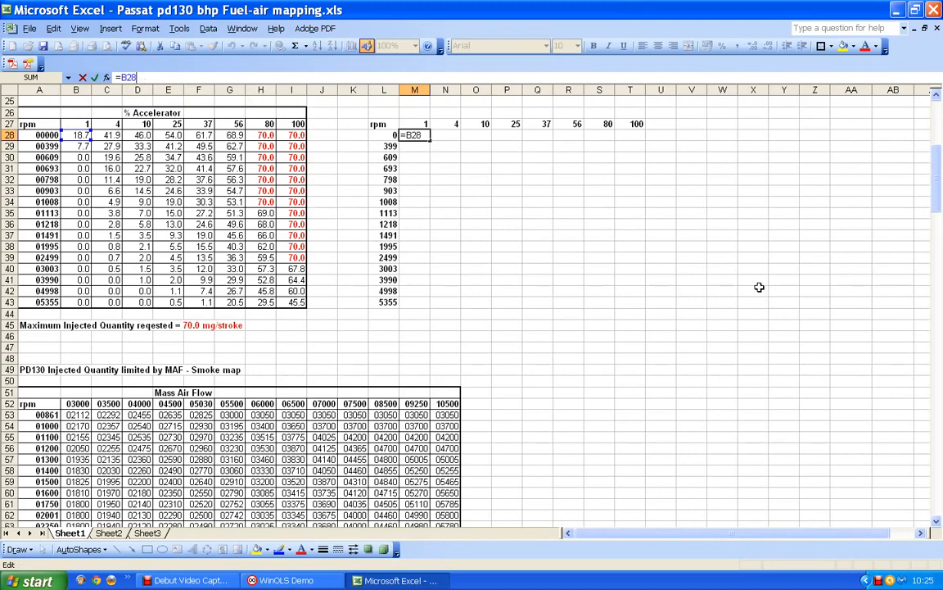
pyautogui.write('+2')
pyautogui.press('Return')
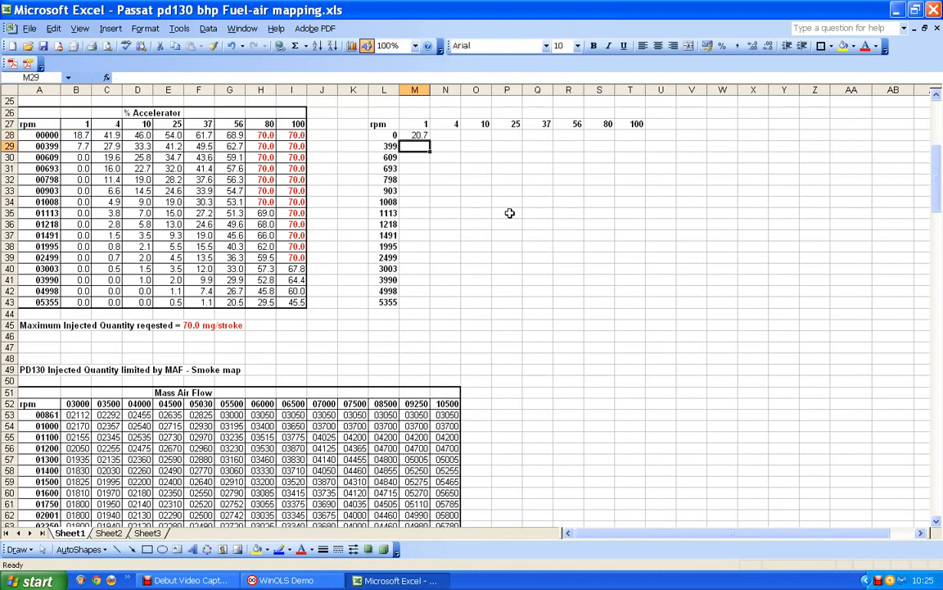
# Step: Fill the M28 formula down to row 43 and across to column T to populate the whole new table
pyautogui.click(420, 135)
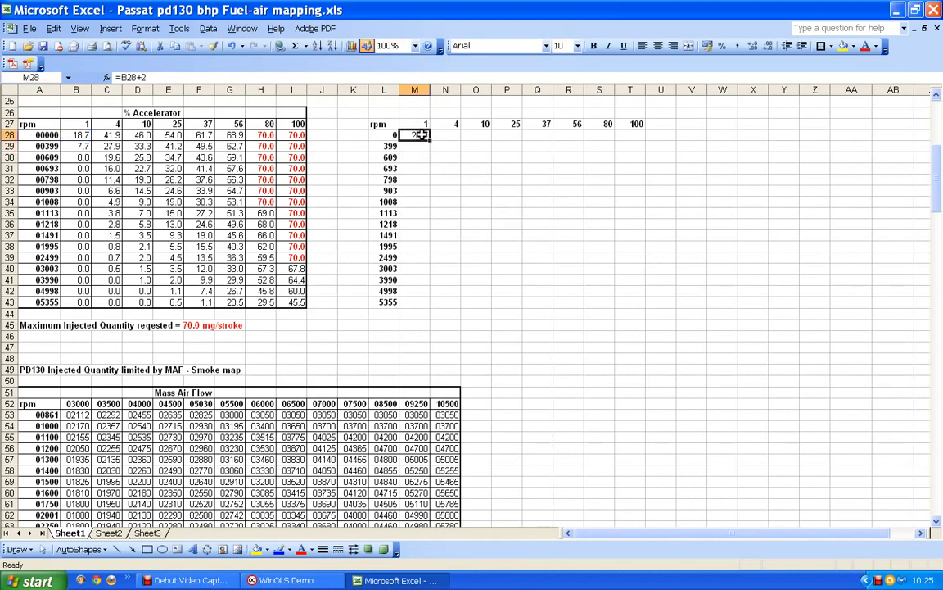
pyautogui.moveTo(429, 140); pyautogui.dragTo(429, 303)
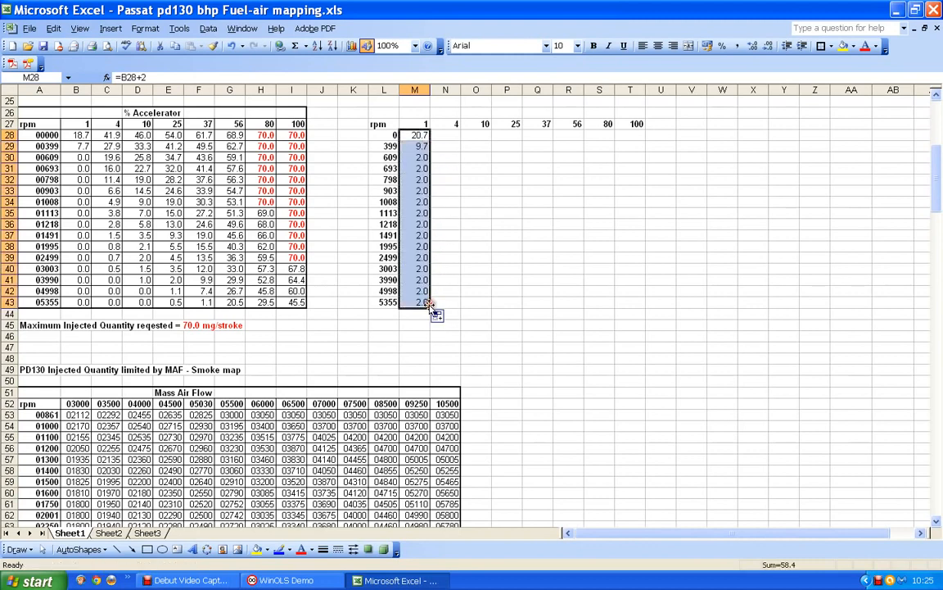
pyautogui.click(418, 248)
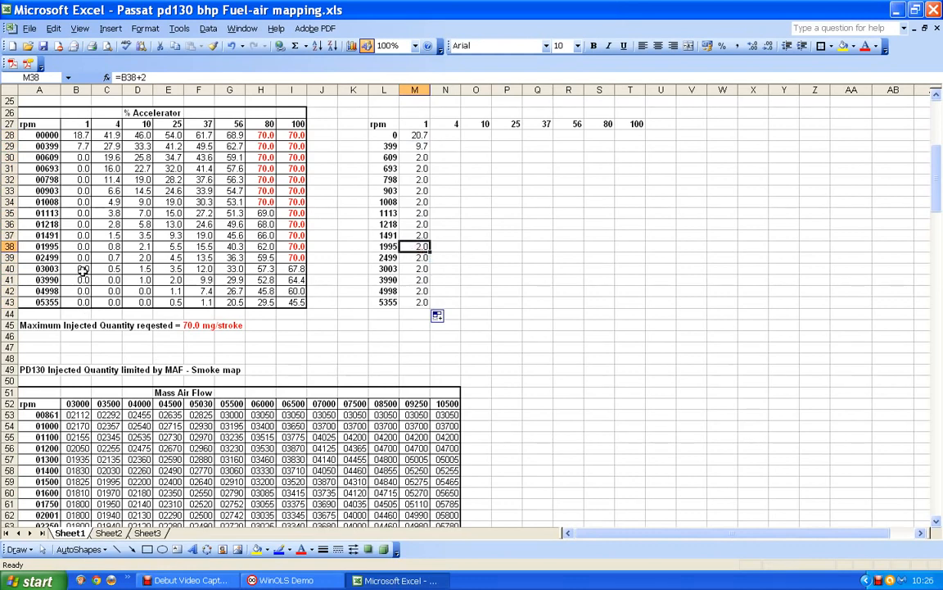
pyautogui.click(423, 136)
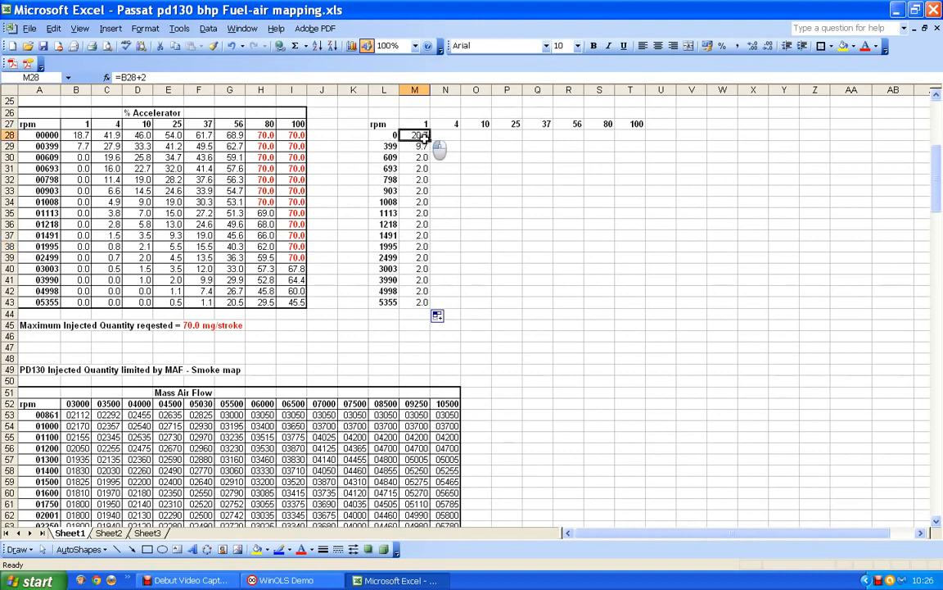
pyautogui.moveTo(423, 136); pyautogui.dragTo(646, 312)
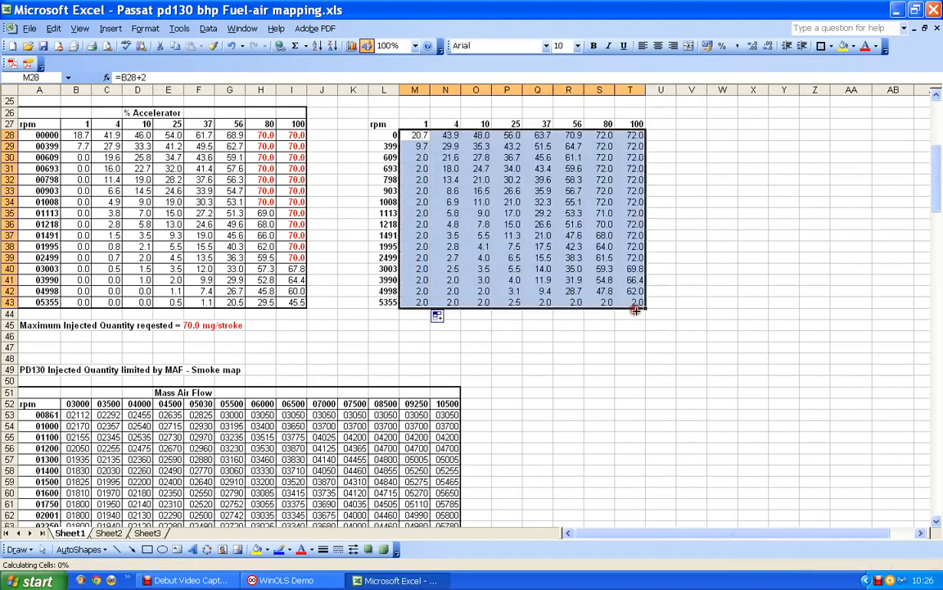
pyautogui.click(624, 192)
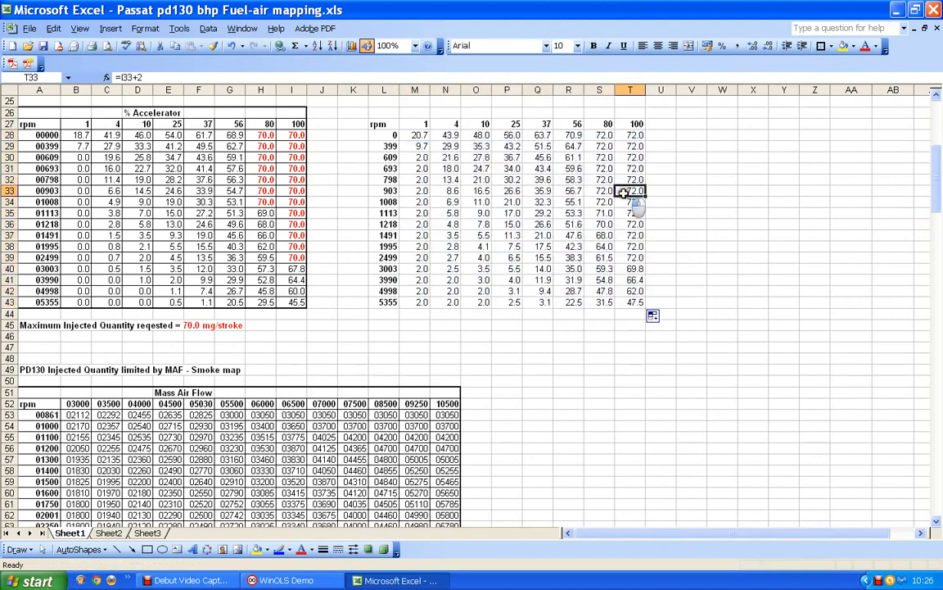
pyautogui.click(576, 190)
pyautogui.click(500, 190)
pyautogui.click(473, 269)
pyautogui.click(629, 268)
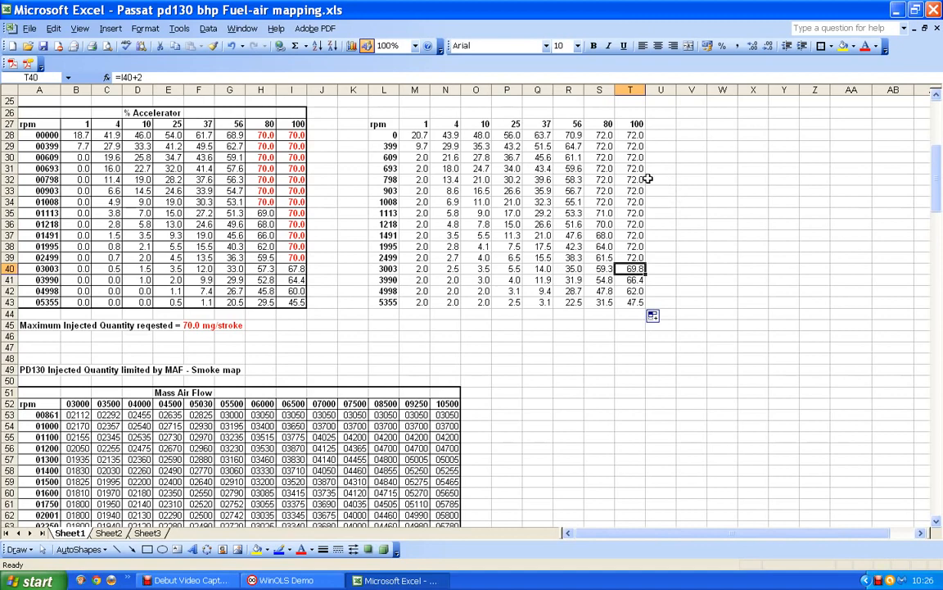
# Step: Change the R28 formula to =G28 without the added 2 and fill it across to T28
pyautogui.click(606, 138)
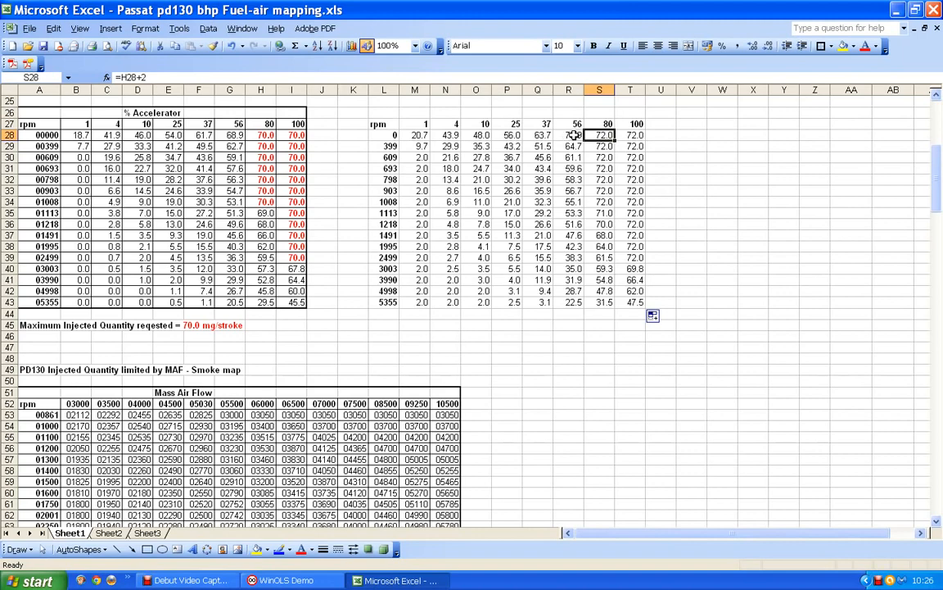
pyautogui.click(574, 135)
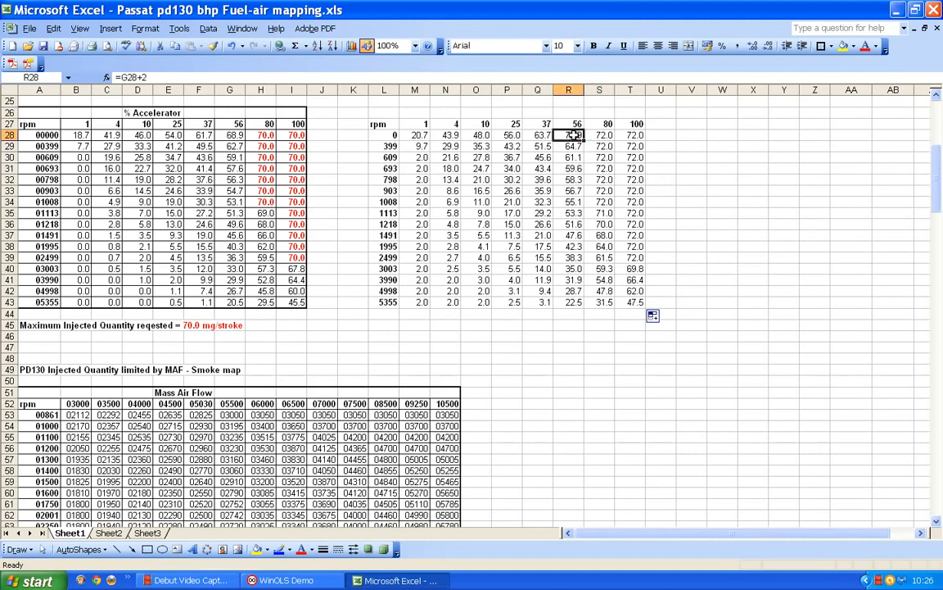
pyautogui.click(150, 76)
pyautogui.press('BackSpace')
pyautogui.press('BackSpace')
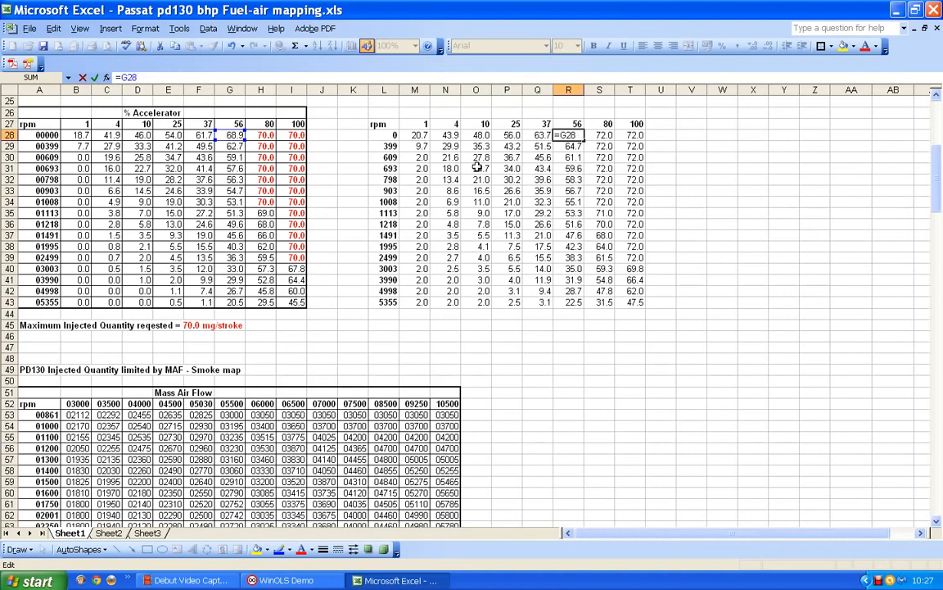
pyautogui.press('Return')
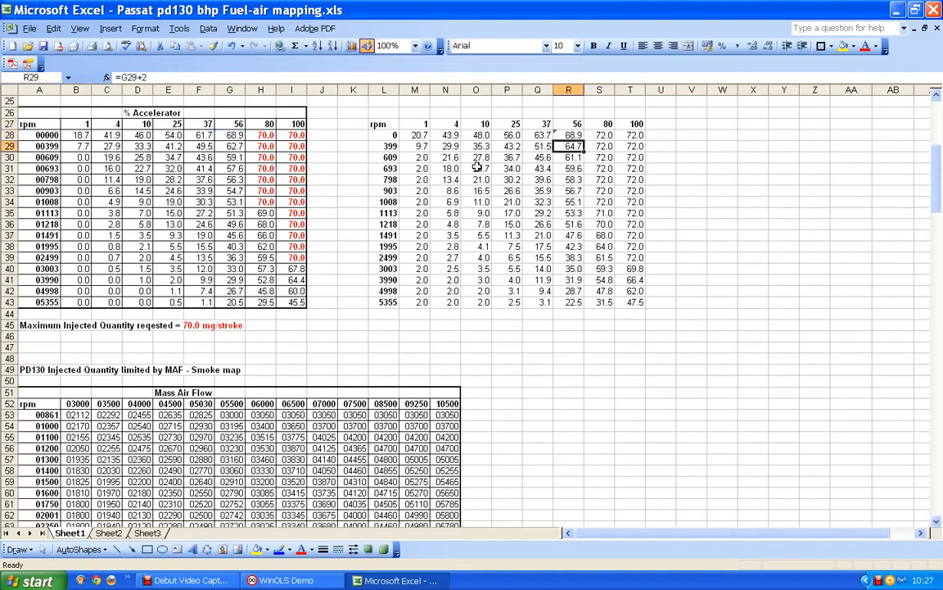
pyautogui.click(576, 135)
pyautogui.moveTo(584, 140); pyautogui.dragTo(638, 146)
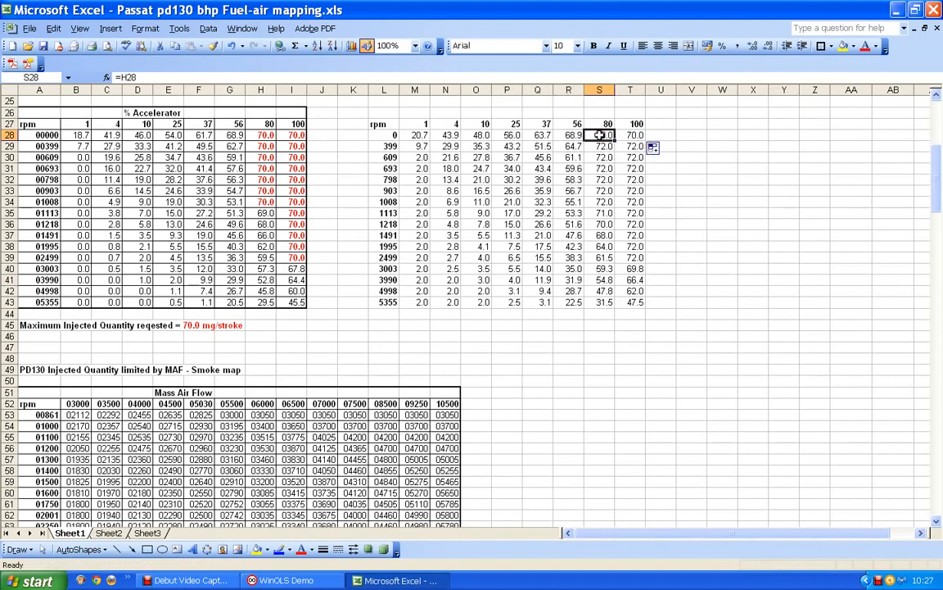
# Step: Fill the plain link formulas from S28:T28 down to row 35, and extend the 100% column down to T39
pyautogui.moveTo(601, 135); pyautogui.dragTo(647, 215)
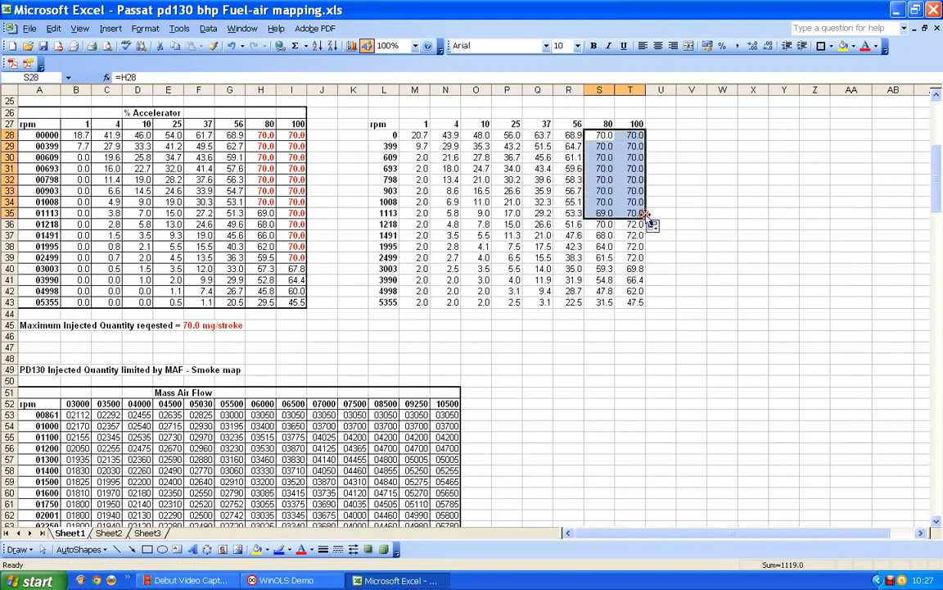
pyautogui.click(660, 191)
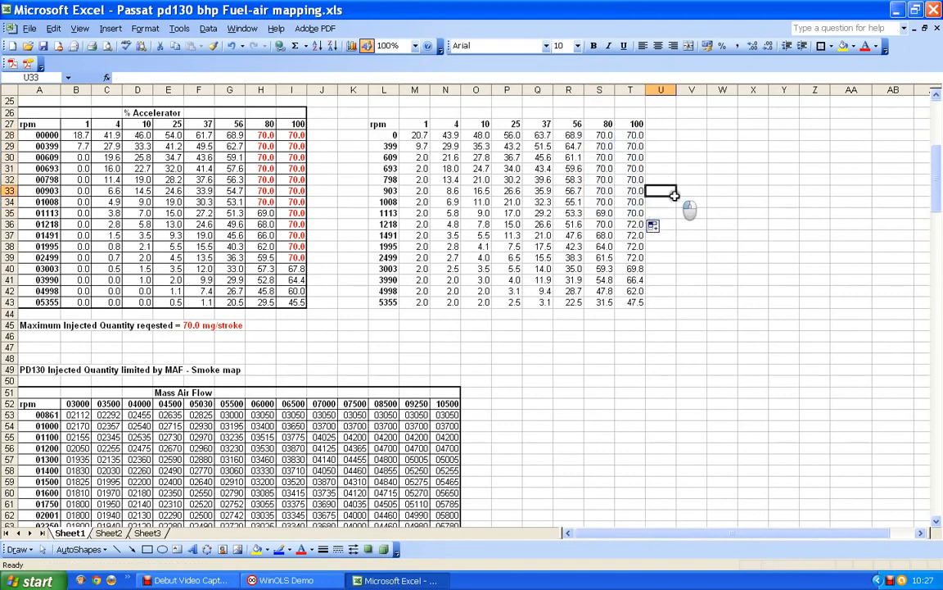
pyautogui.click(637, 213)
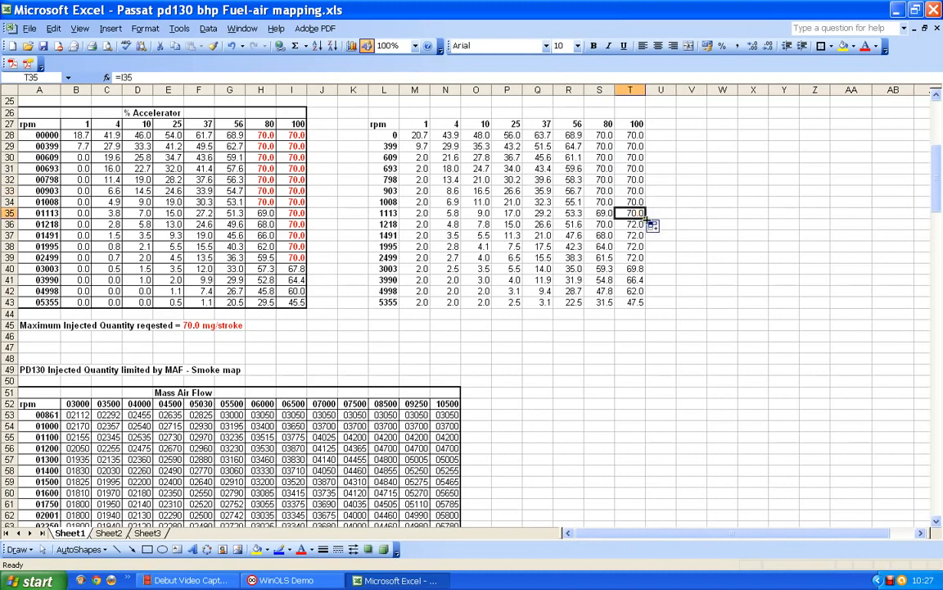
pyautogui.moveTo(646, 218); pyautogui.dragTo(647, 259)
pyautogui.click(665, 247)
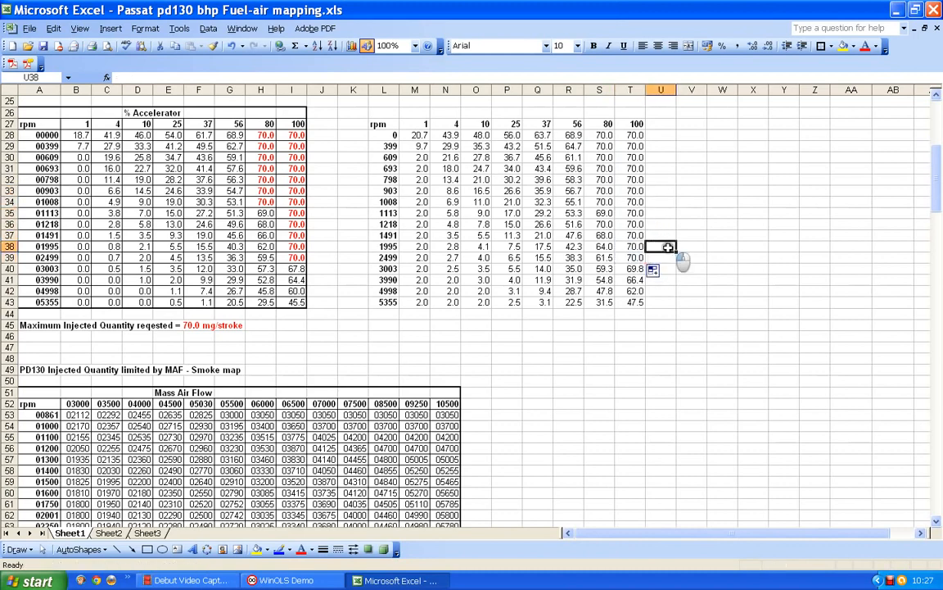
# Step: Clear all contents and formatting from the new table's value cells M28:T43
pyautogui.click(655, 337)
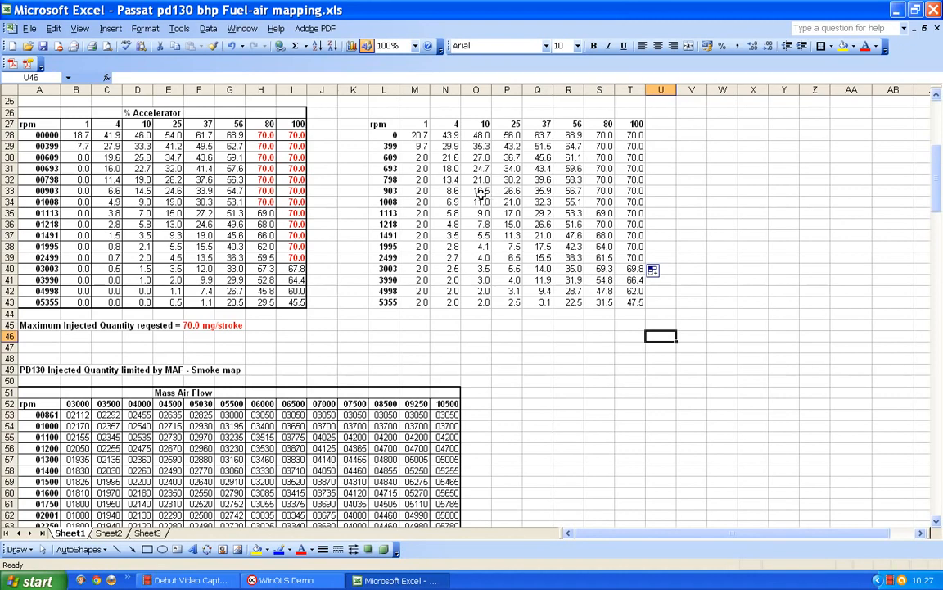
pyautogui.moveTo(414, 135); pyautogui.dragTo(631, 300)
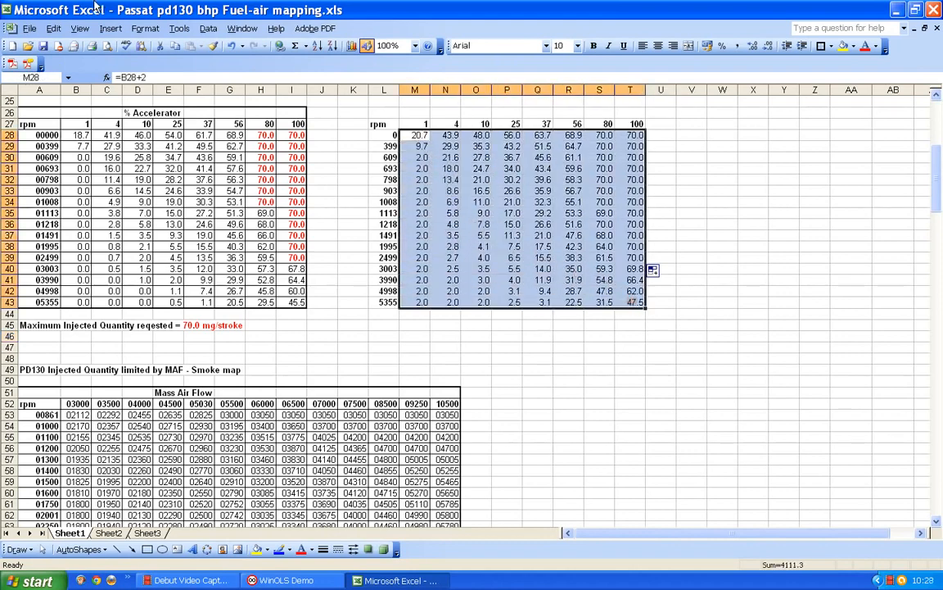
pyautogui.click(53, 28)
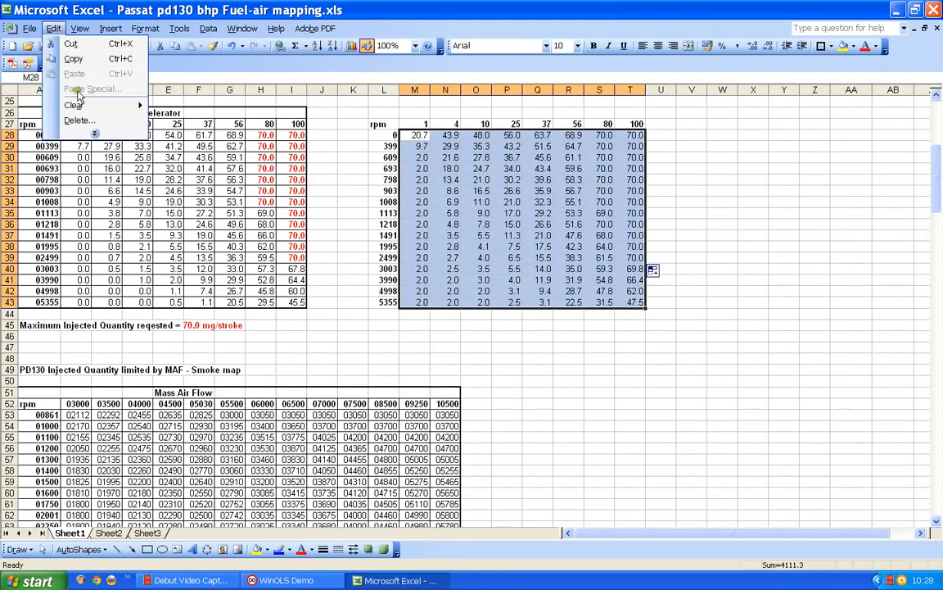
pyautogui.moveTo(76, 104)
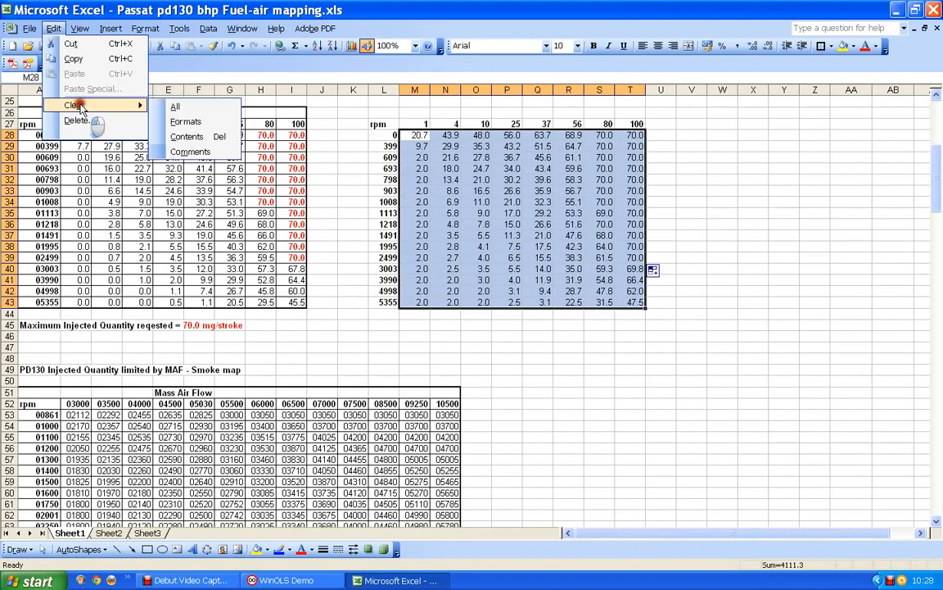
pyautogui.click(176, 108)
pyautogui.click(629, 223)
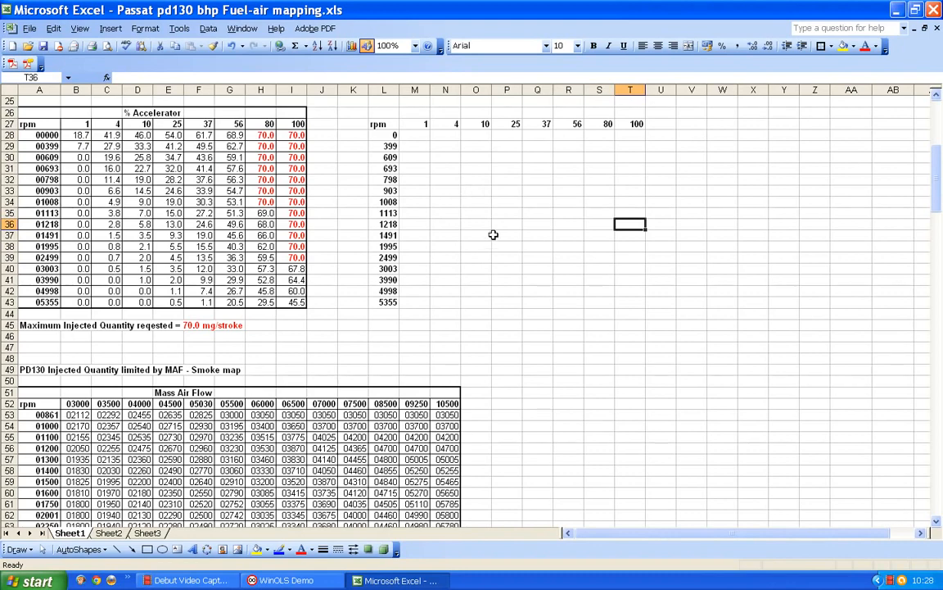
pyautogui.click(541, 316)
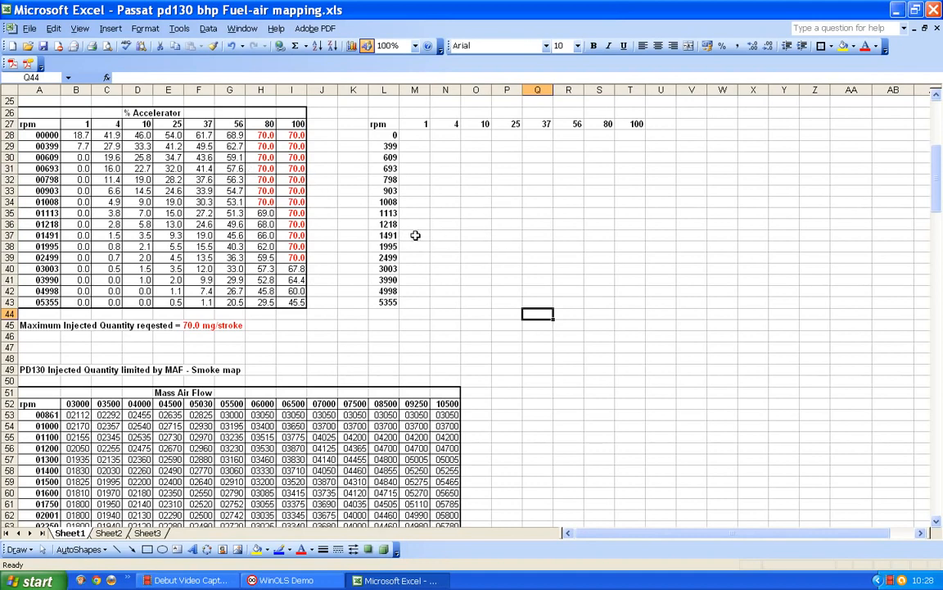
pyautogui.moveTo(412, 235); pyautogui.dragTo(623, 312)
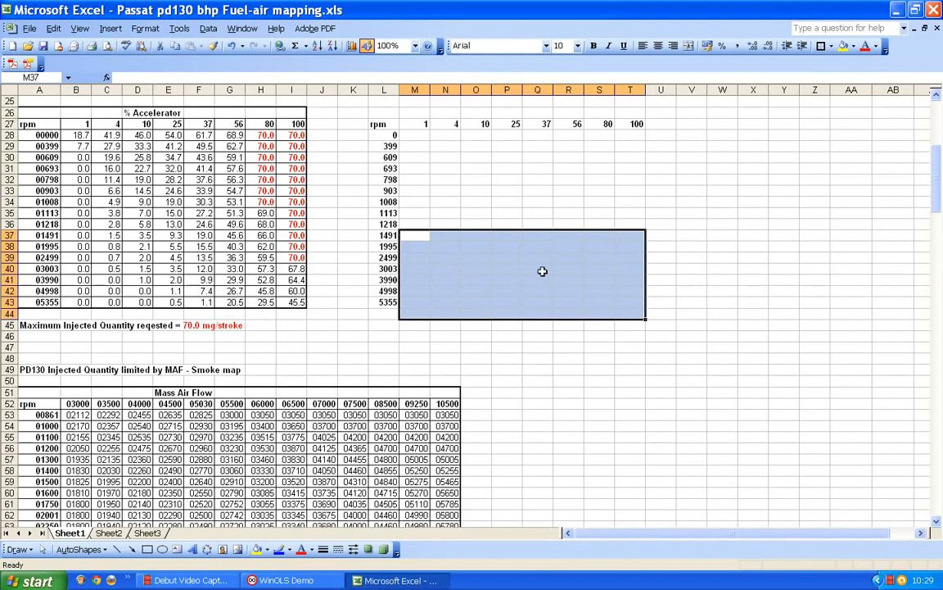
pyautogui.click(566, 289)
pyautogui.moveTo(416, 238); pyautogui.dragTo(656, 298)
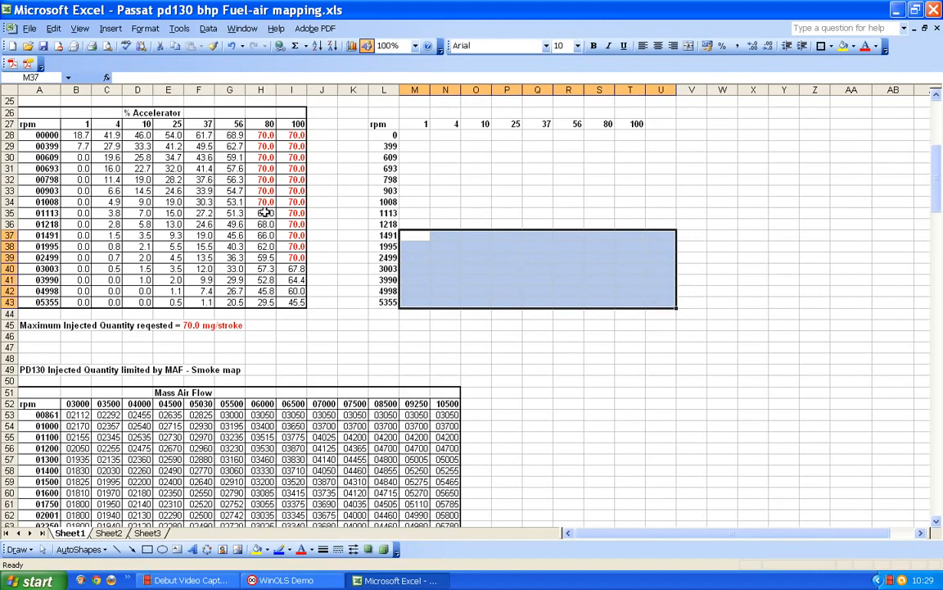
pyautogui.click(563, 348)
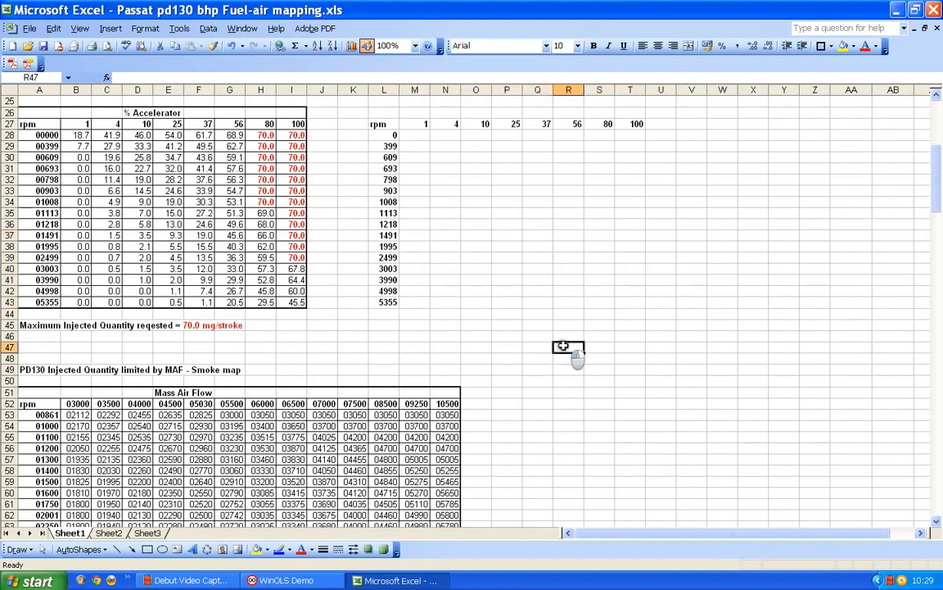
# Step: Enter the formula =B37*1.1 in cell M37, the 1% accelerator value of the 1491 rpm row
pyautogui.click(409, 236)
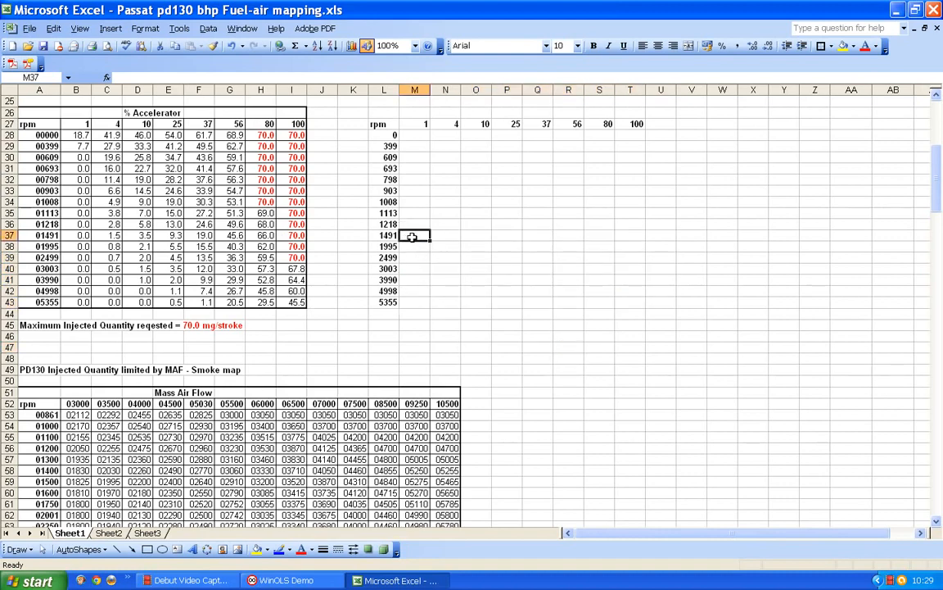
pyautogui.write('=')
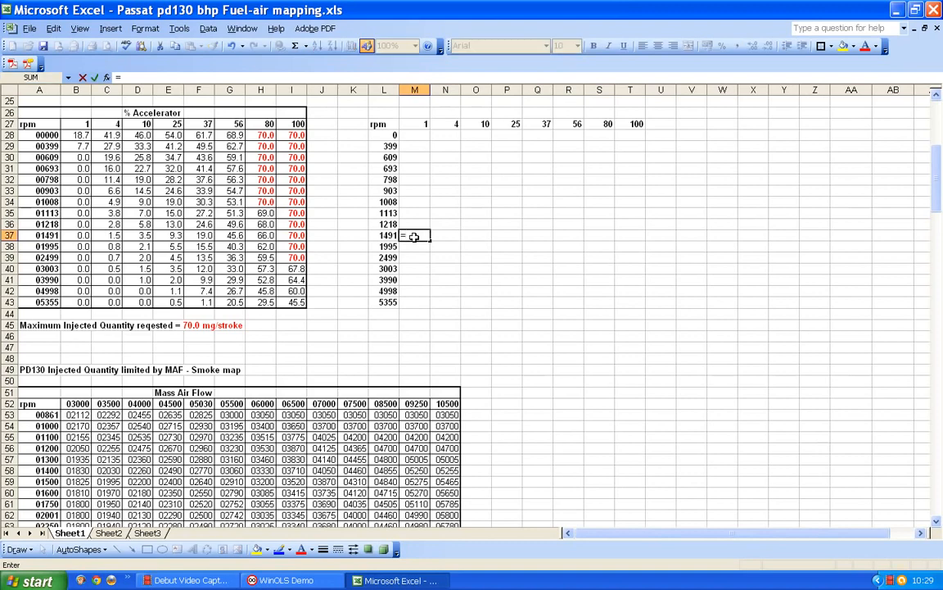
pyautogui.click(75, 235)
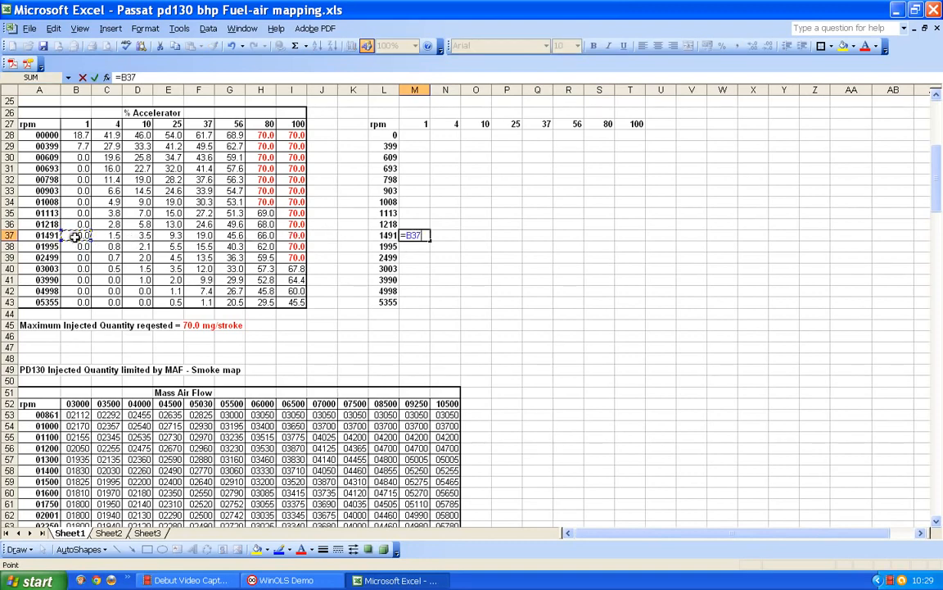
pyautogui.press('Return')
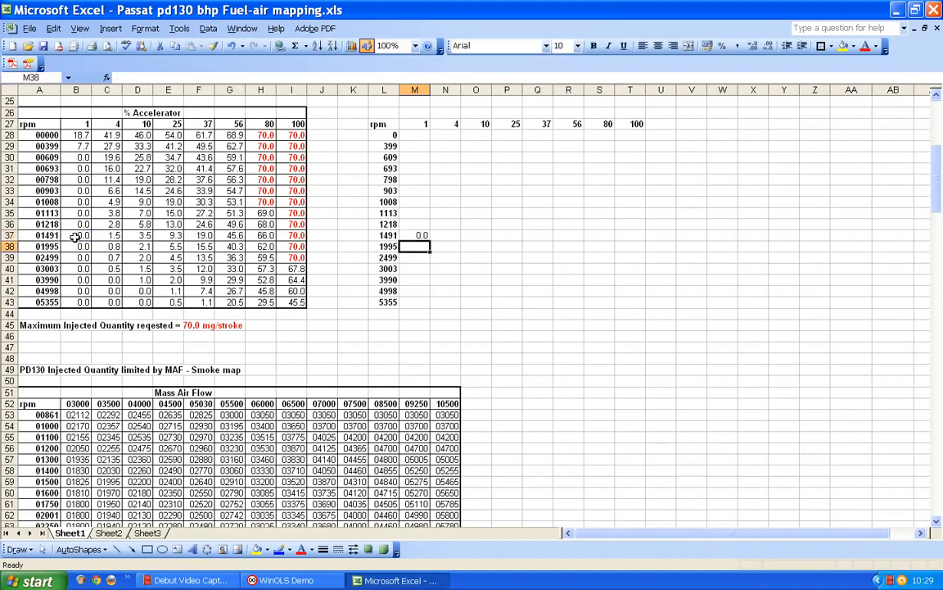
pyautogui.click(419, 236)
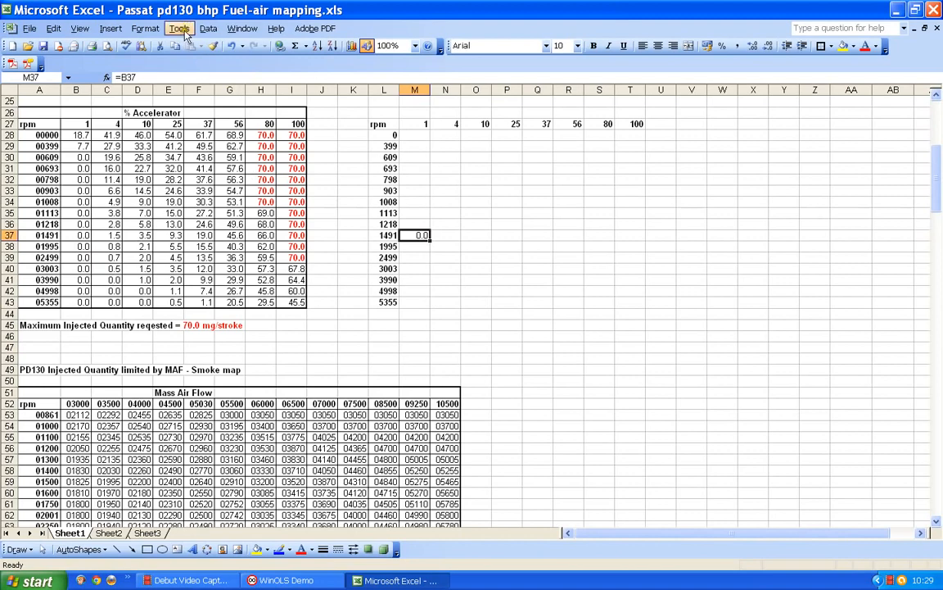
pyautogui.click(139, 77)
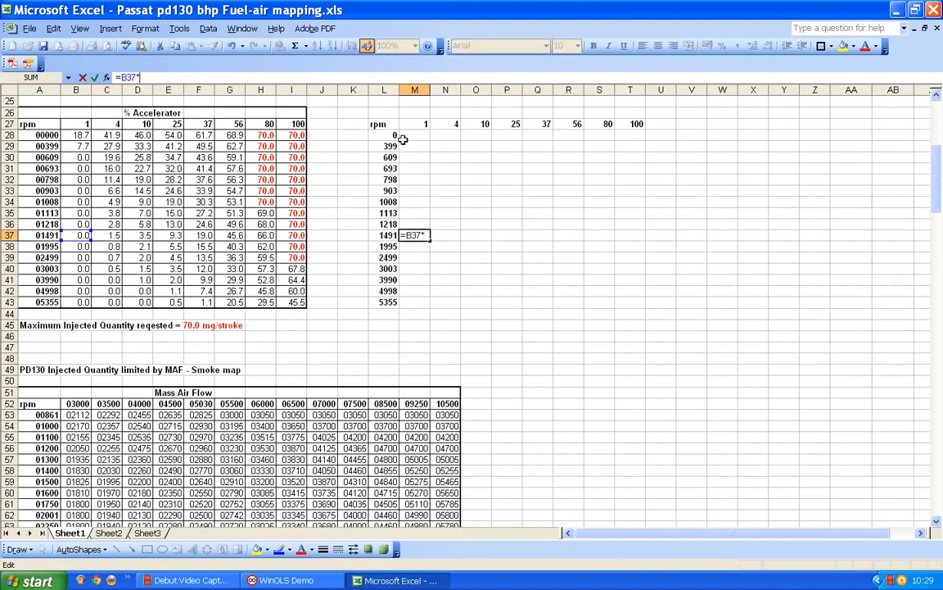
pyautogui.write('*1.1')
pyautogui.press('Return')
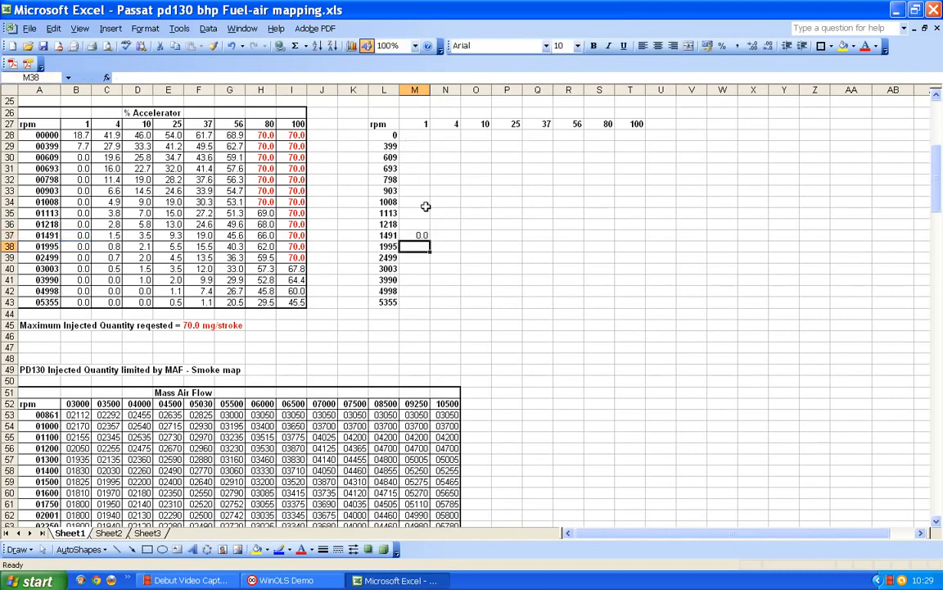
# Step: Fill the M37 formula across to column T and down to row 43
pyautogui.click(420, 235)
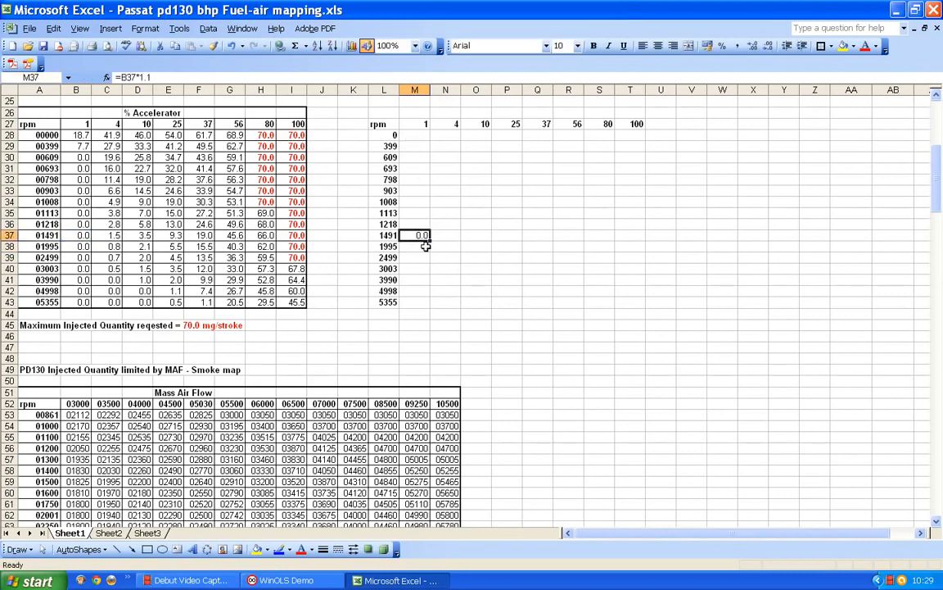
pyautogui.moveTo(429, 239); pyautogui.dragTo(640, 311)
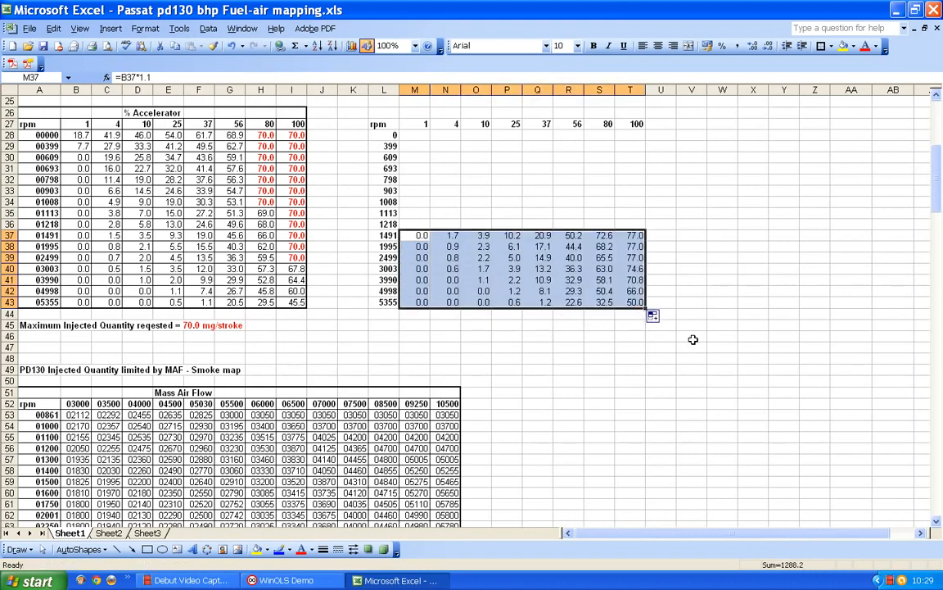
pyautogui.click(637, 345)
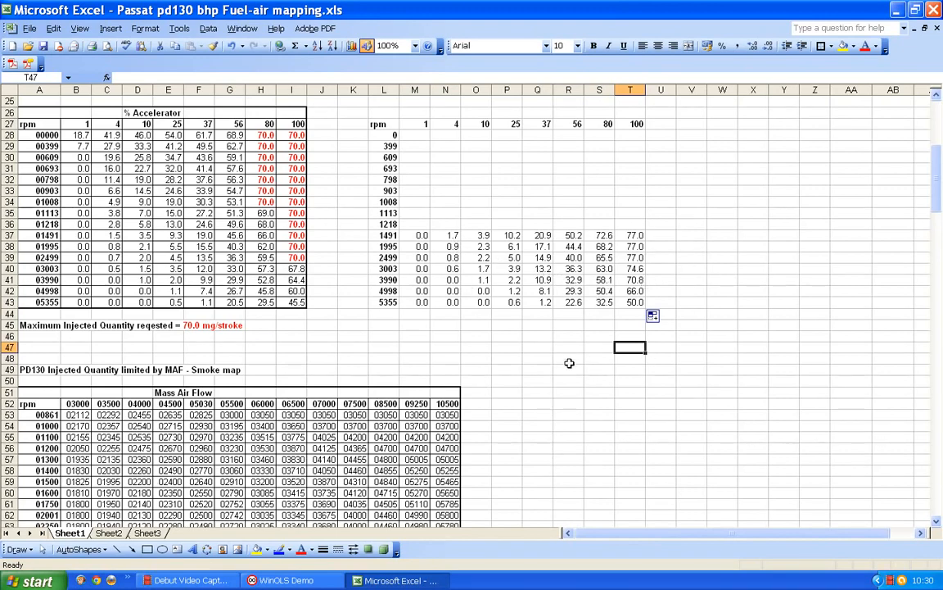
# Step: Change the S37 formula to =H37 without the 1.1 multiplier and fill it across to T37
pyautogui.click(603, 235)
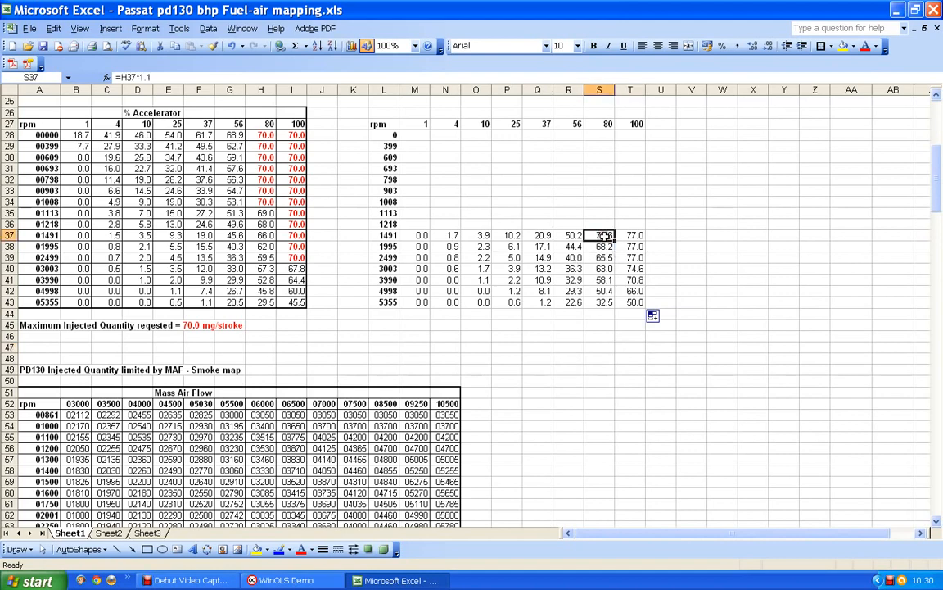
pyautogui.click(149, 77)
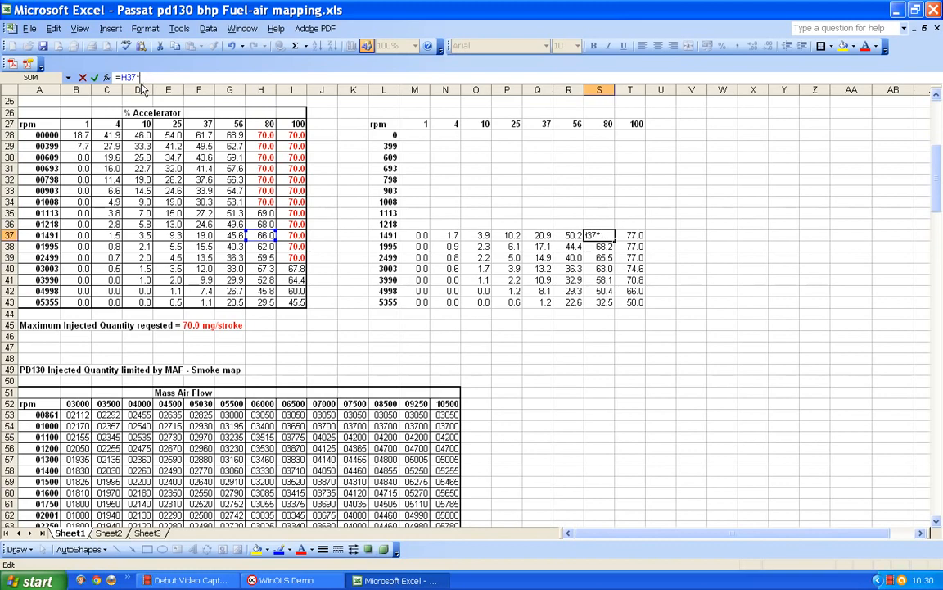
pyautogui.click(724, 271)
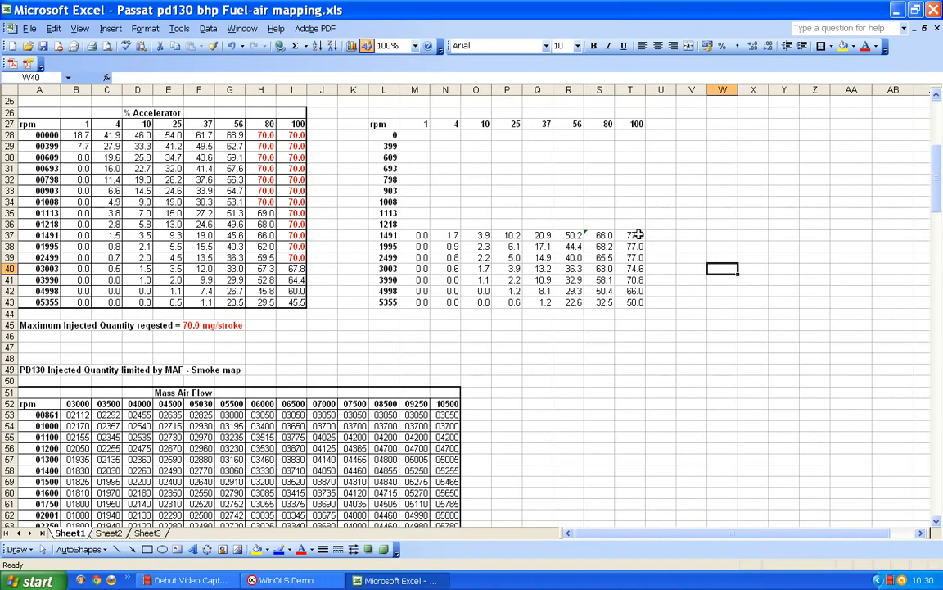
pyautogui.click(608, 236)
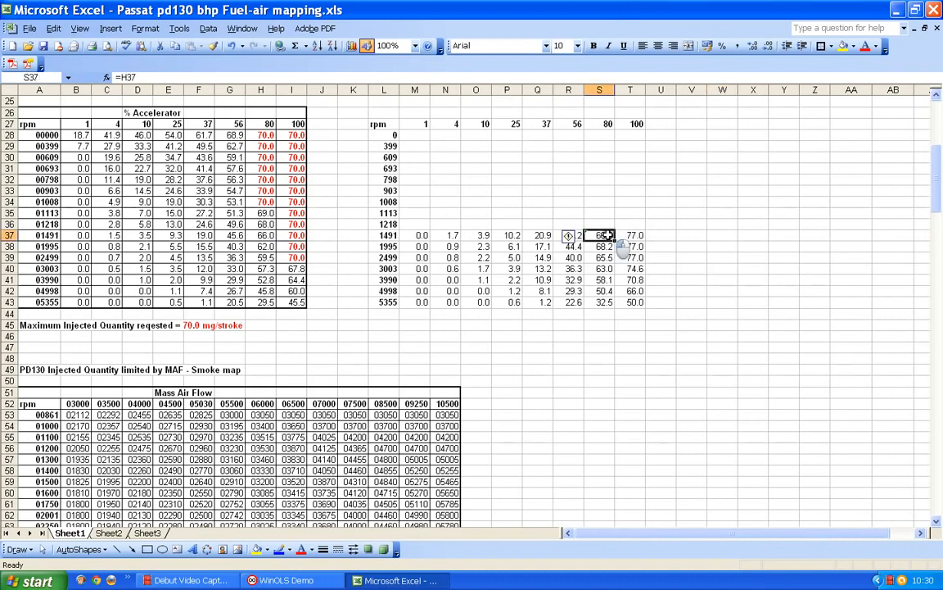
pyautogui.moveTo(614, 240); pyautogui.dragTo(646, 240)
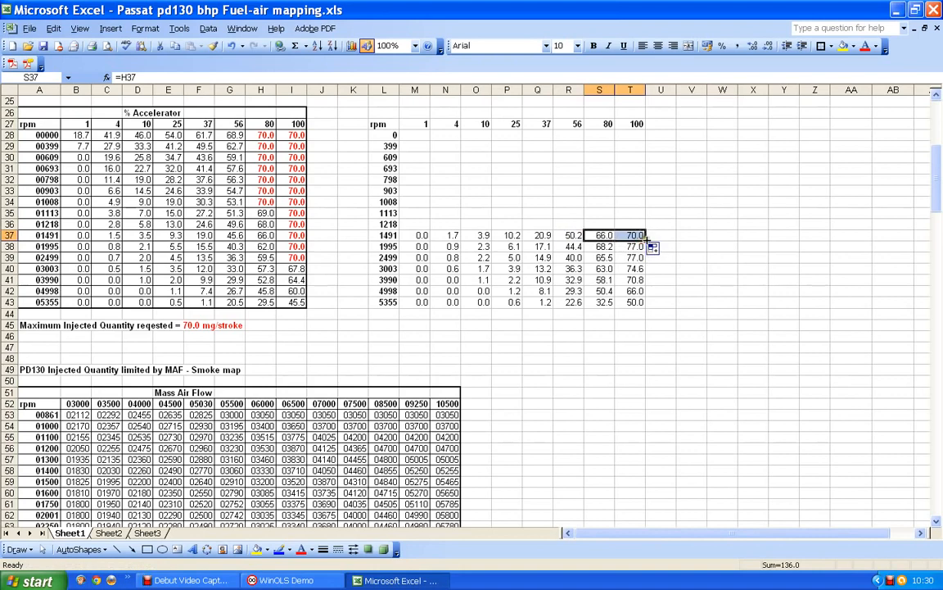
# Step: Fill the plain link formula from T37 down to T41 in the 100% accelerator column
pyautogui.click(630, 236)
pyautogui.moveTo(647, 240); pyautogui.dragTo(646, 281)
pyautogui.click(661, 269)
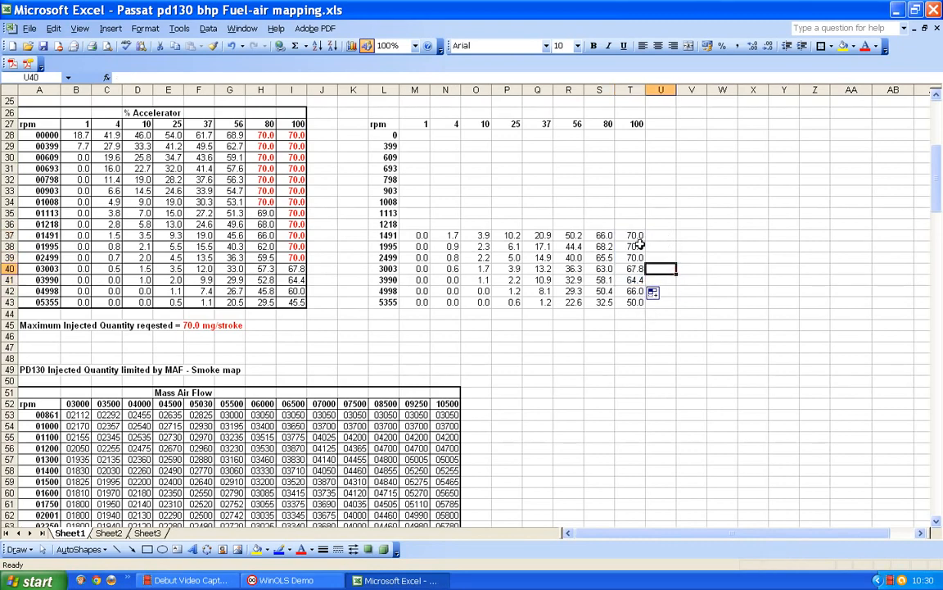
# Step: Set cell T40, the 100% accelerator value at 3003 rpm, to 70
pyautogui.click(604, 269)
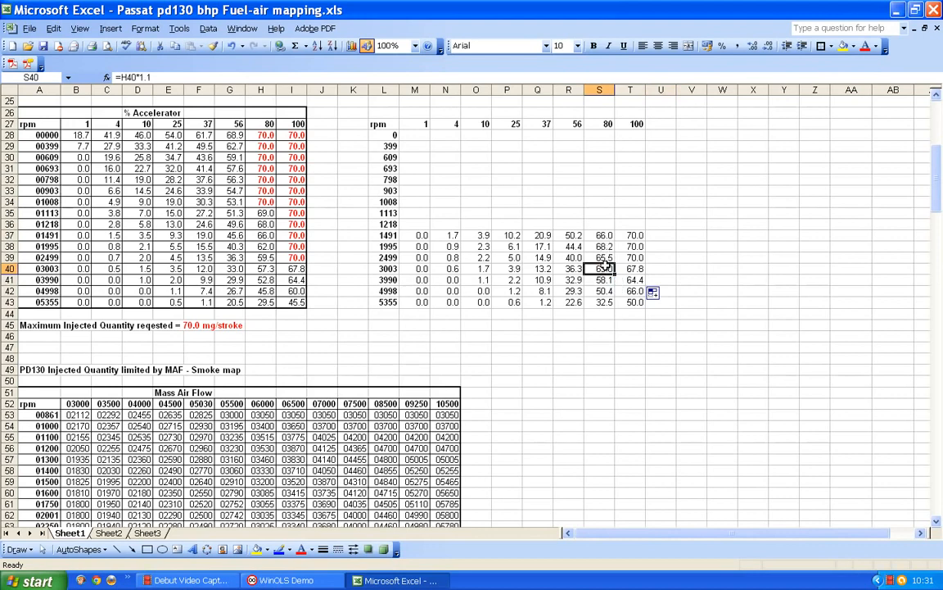
pyautogui.click(638, 272)
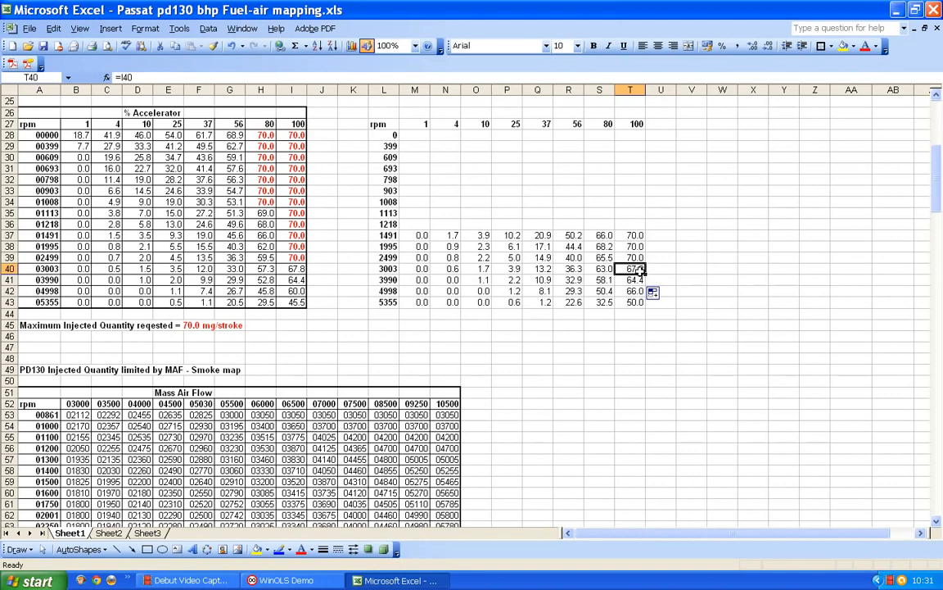
pyautogui.write('7')
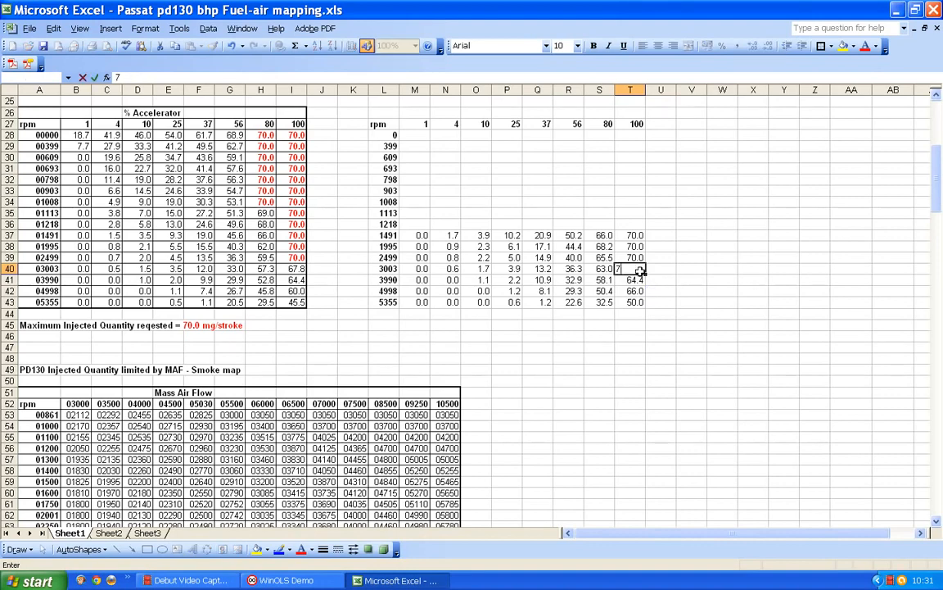
pyautogui.write('0')
pyautogui.click(625, 280)
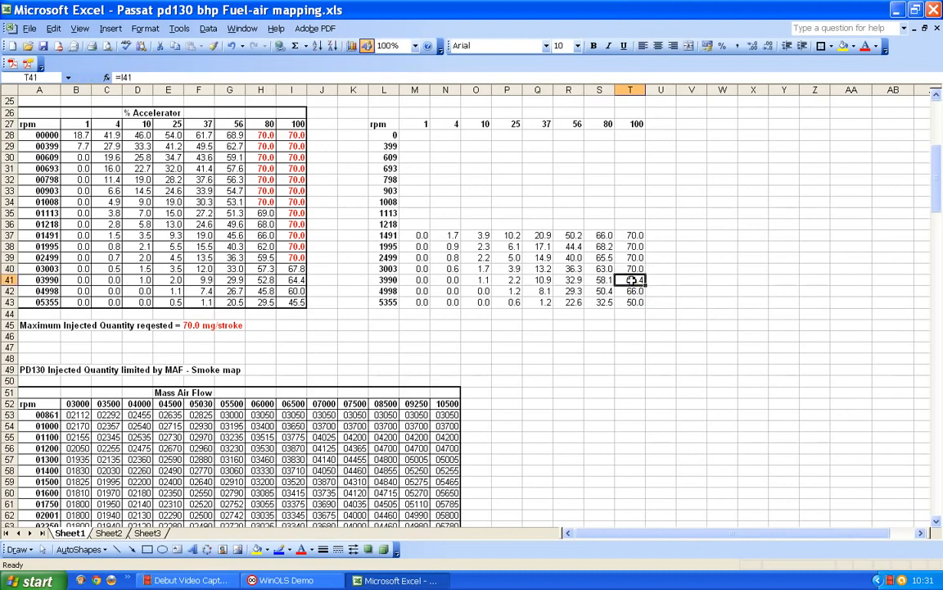
# Step: Fill the 1.1 multiplier formula from S41 across to T41
pyautogui.click(602, 280)
pyautogui.moveTo(613, 284); pyautogui.dragTo(624, 284)
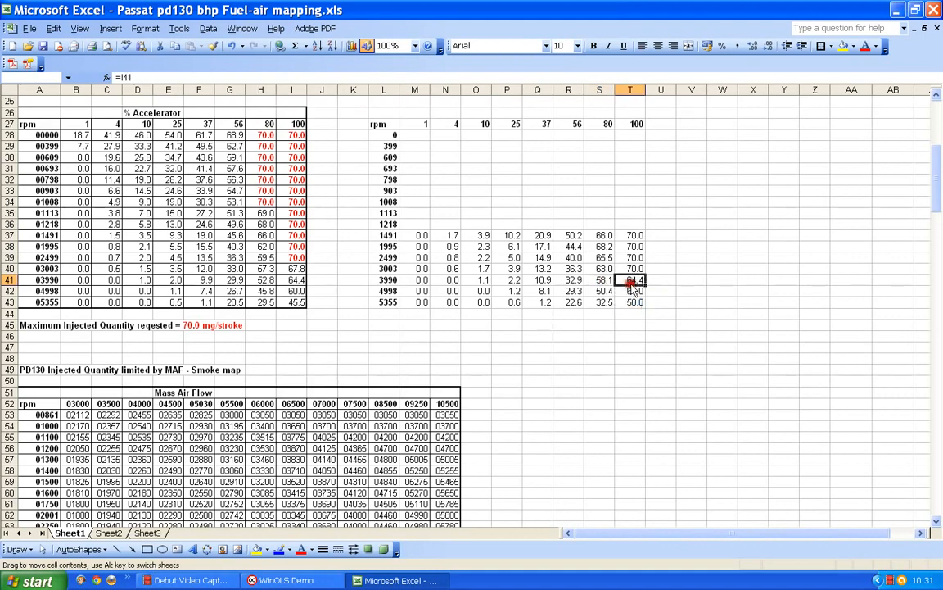
pyautogui.click(485, 329)
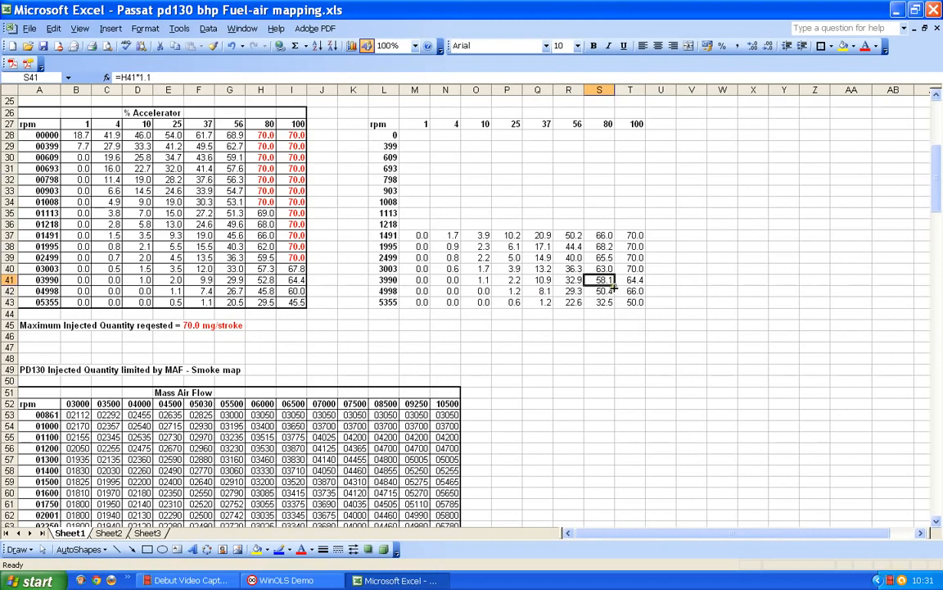
pyautogui.moveTo(613, 284); pyautogui.dragTo(646, 285)
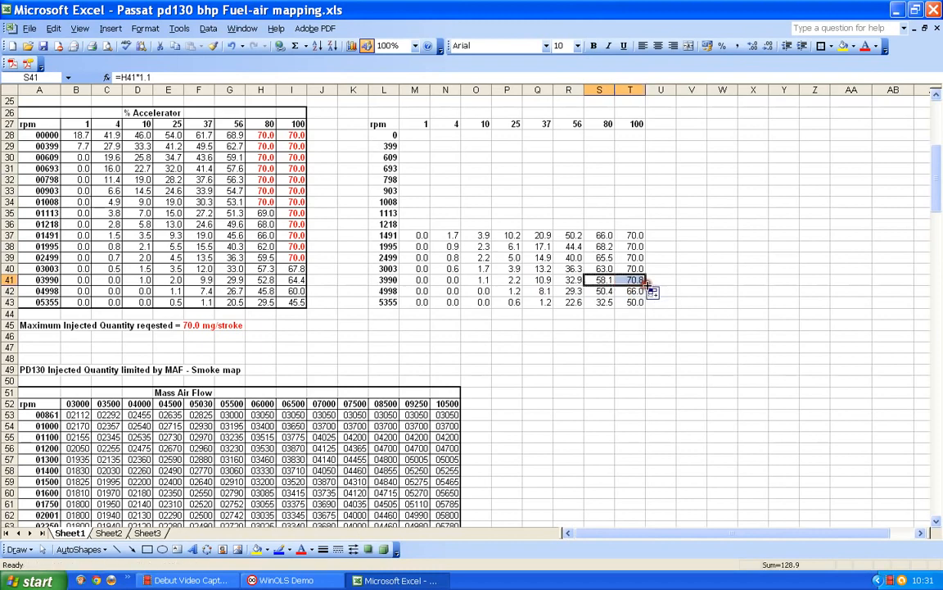
# Step: Set cell T41, the 100% accelerator value at 3990 rpm, to 70
pyautogui.click(636, 280)
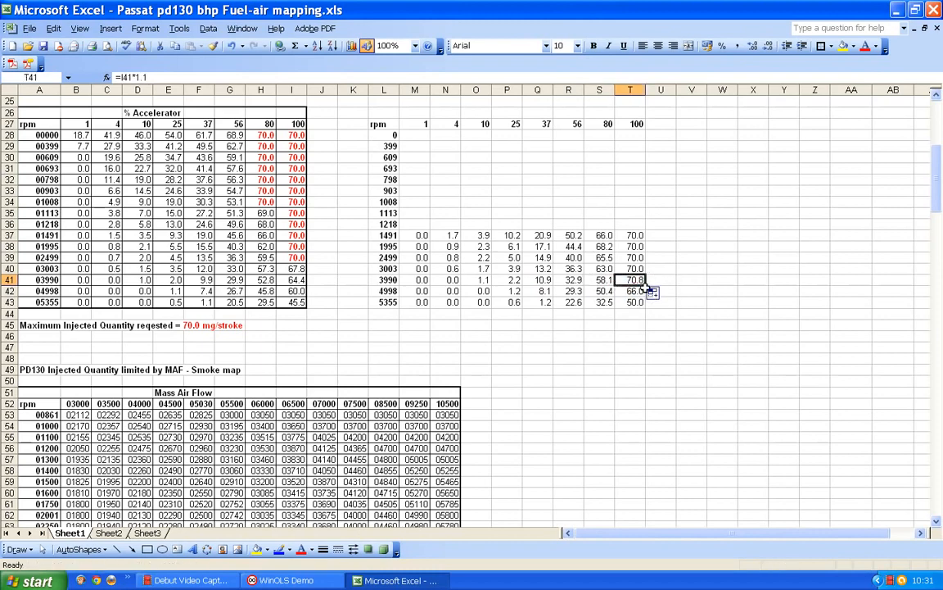
pyautogui.write('7')
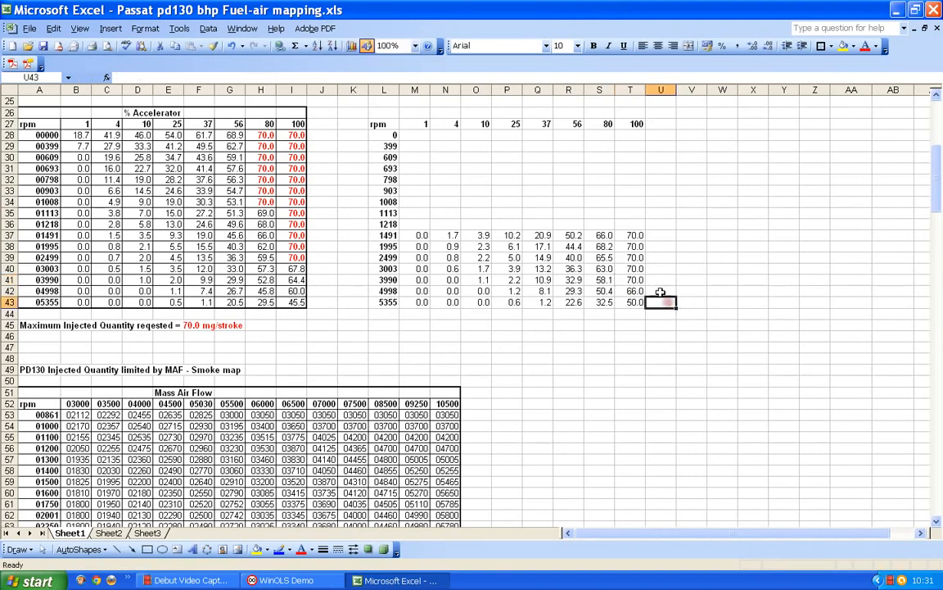
pyautogui.click(633, 281)
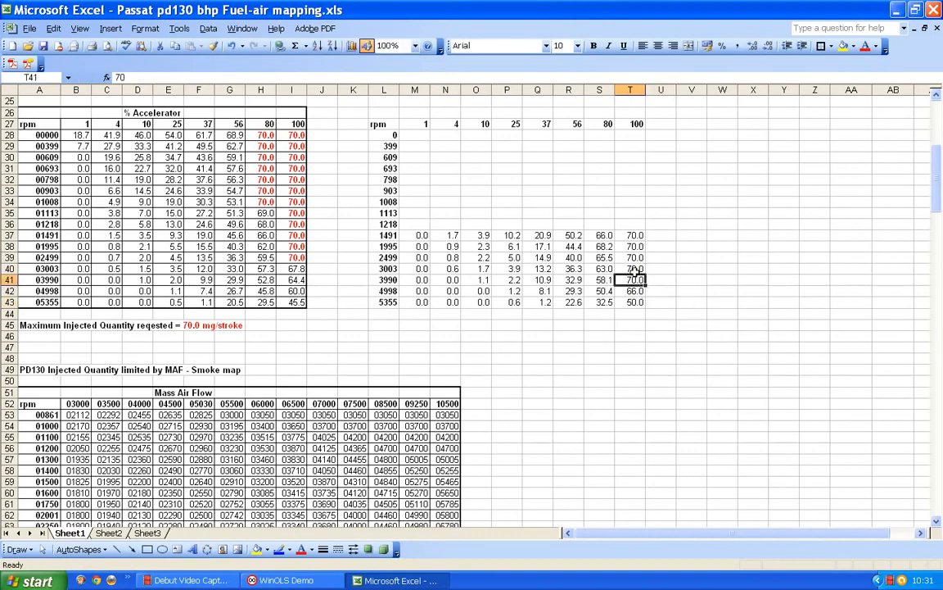
# Step: Fill the constant 70 from T40 down to T41 in the 100% accelerator column
pyautogui.click(636, 269)
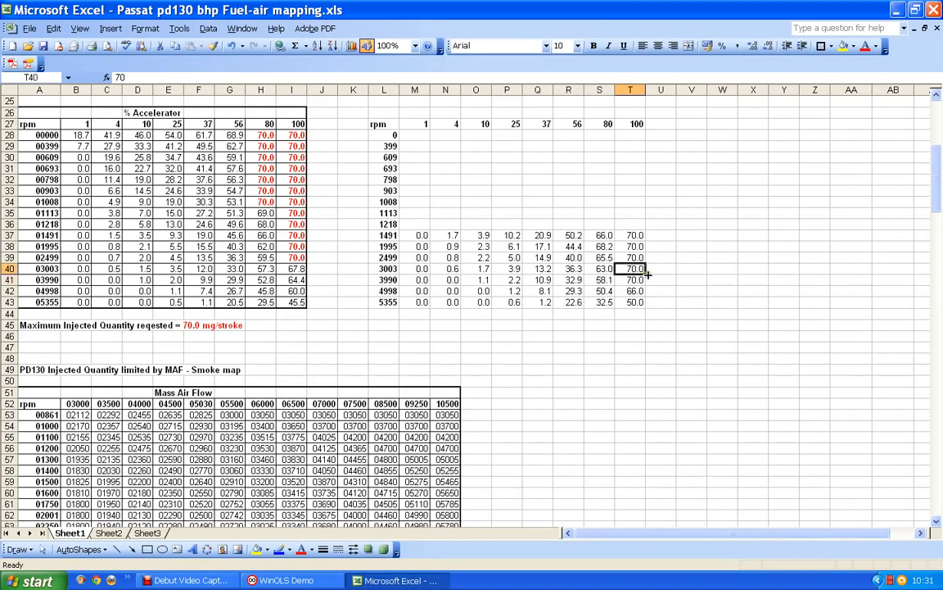
pyautogui.moveTo(647, 275)
pyautogui.mouseDown()
pyautogui.moveTo(651, 283)
pyautogui.moveTo(643, 281)
pyautogui.mouseUp()
pyautogui.click(639, 280)
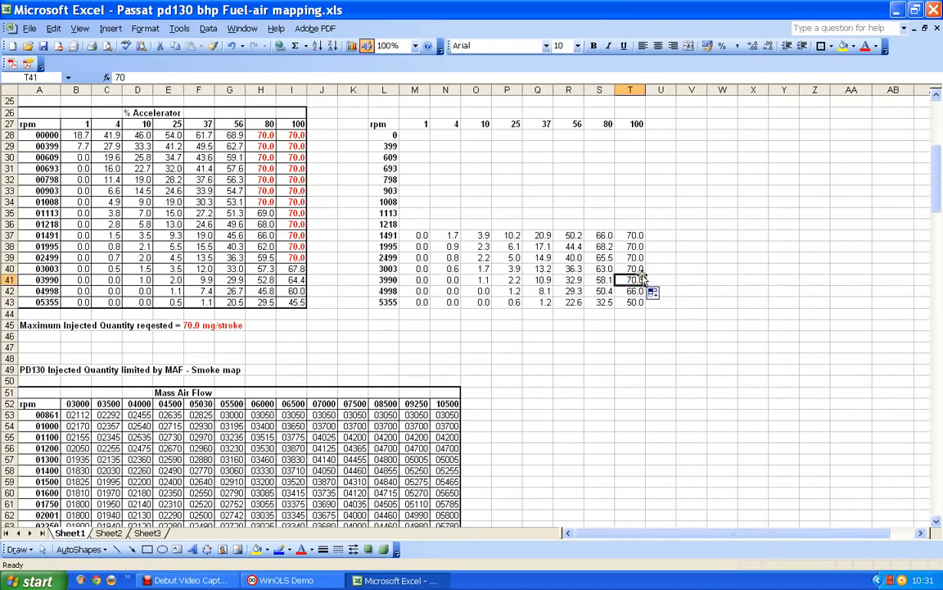
# Step: Fill the plain link formula from T39 down through T41 in the 100% accelerator column
pyautogui.click(635, 258)
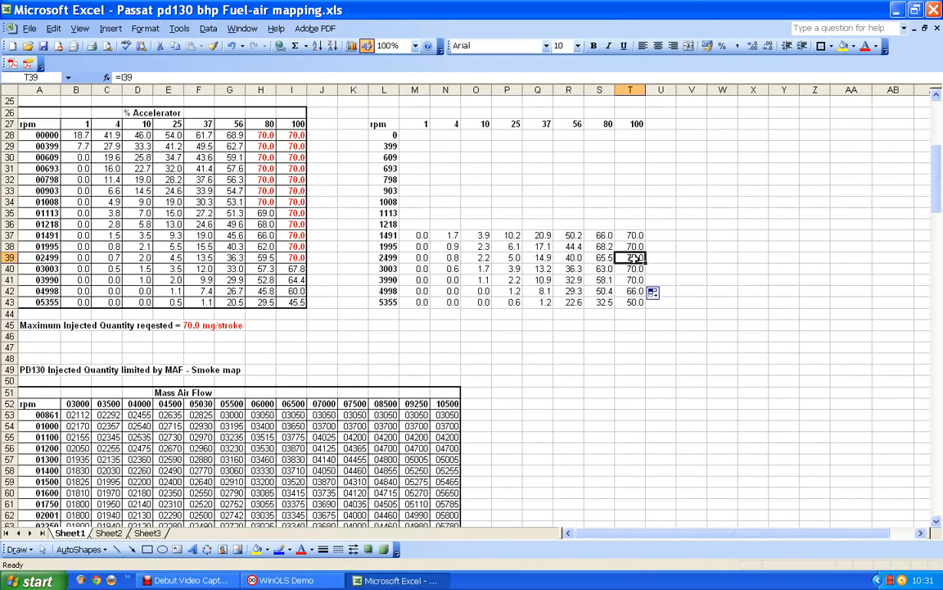
pyautogui.moveTo(647, 261); pyautogui.dragTo(638, 281)
pyautogui.click(632, 280)
# Step: Set the 100% accelerator values at 3003 rpm (T40) and 3990 rpm (T41) to 70
pyautogui.click(636, 270)
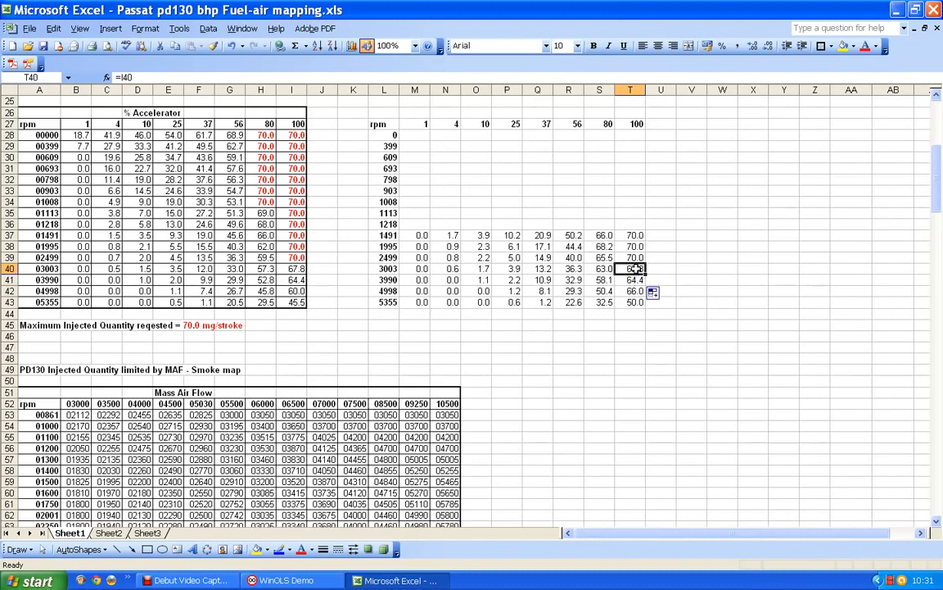
pyautogui.write('70')
pyautogui.click(636, 280)
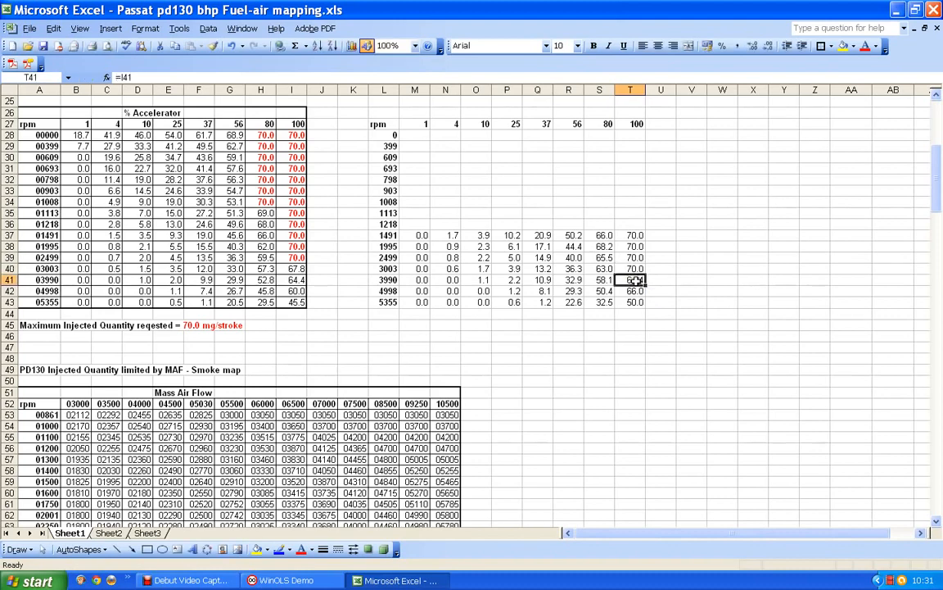
pyautogui.write('70')
pyautogui.click(635, 291)
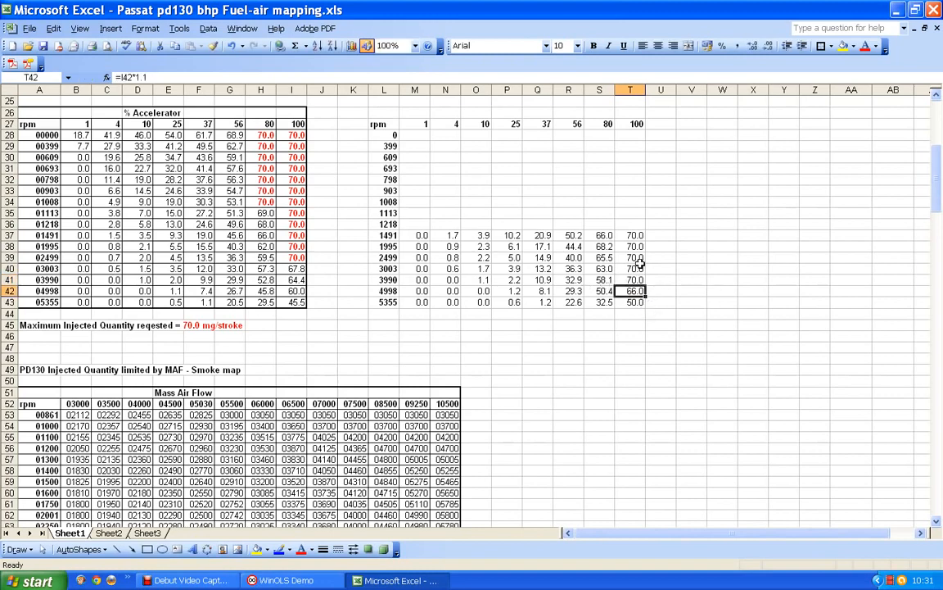
# Step: Examine the formulas and values in the 80% and 100% accelerator columns for each row from 1491 to 5355 rpm
pyautogui.click(601, 247)
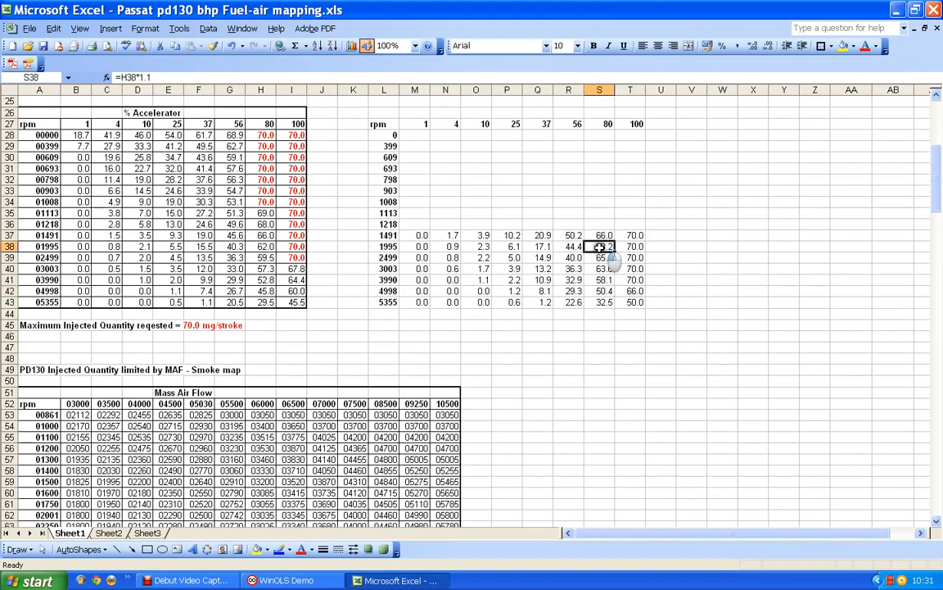
pyautogui.click(602, 235)
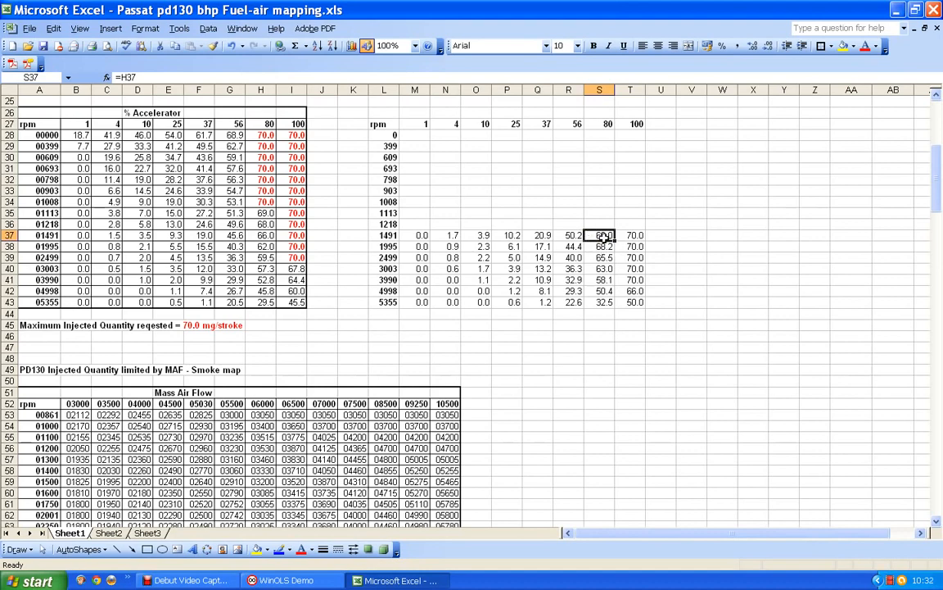
pyautogui.click(629, 235)
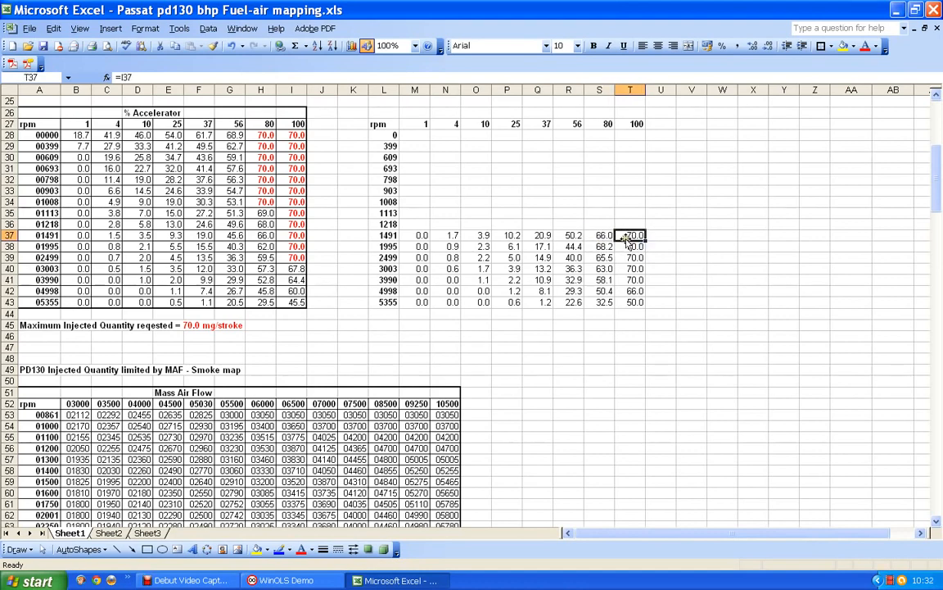
pyautogui.click(604, 246)
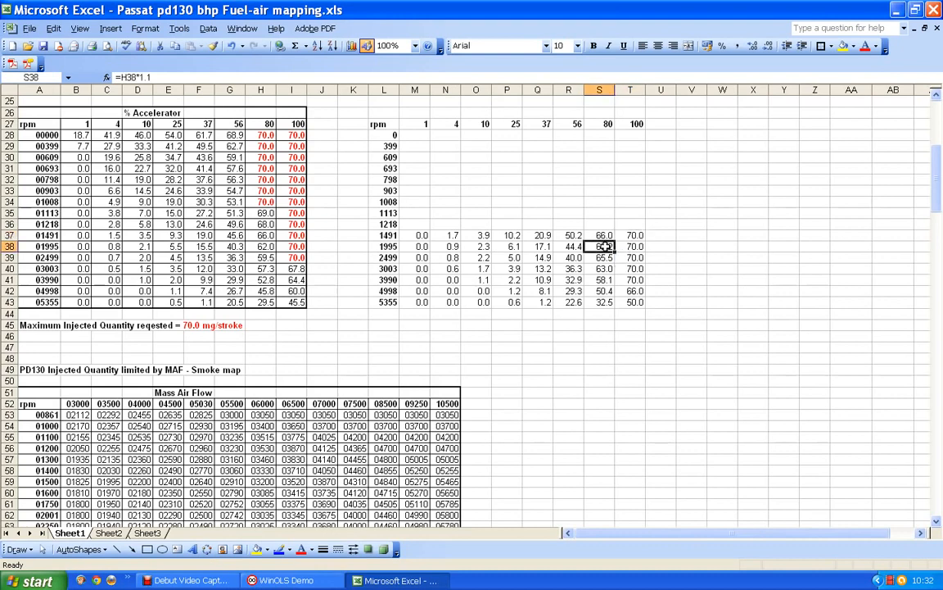
pyautogui.click(635, 246)
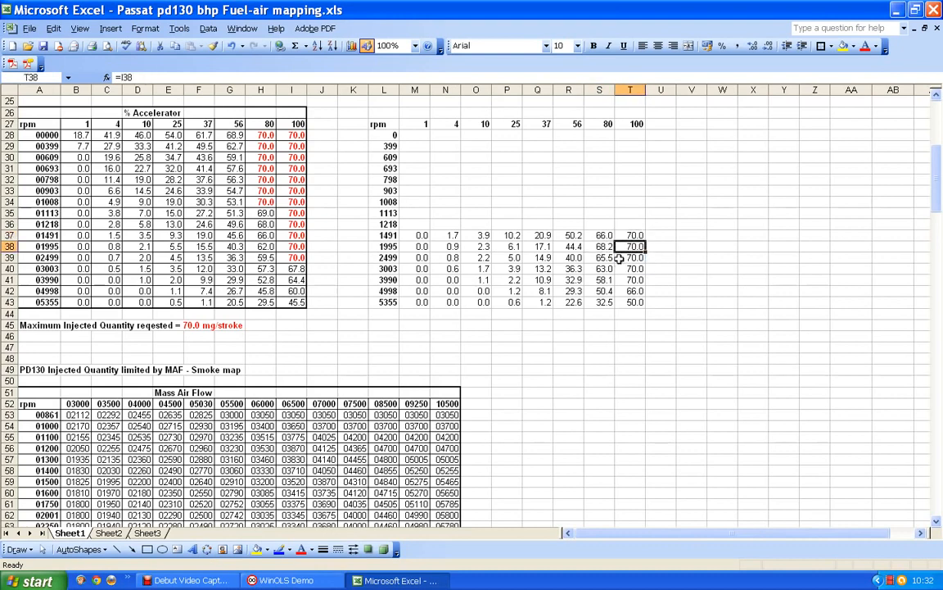
pyautogui.click(599, 257)
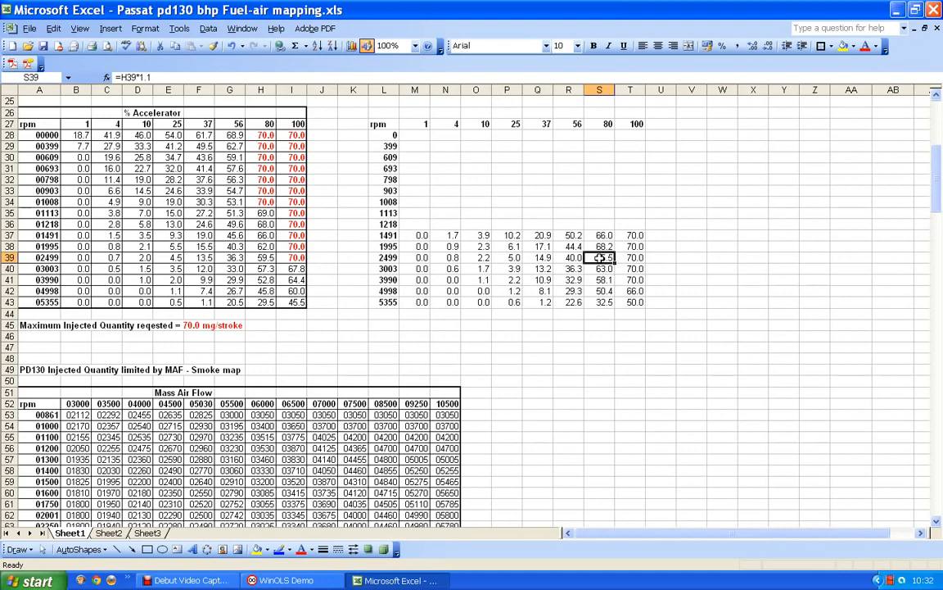
pyautogui.press('Right')
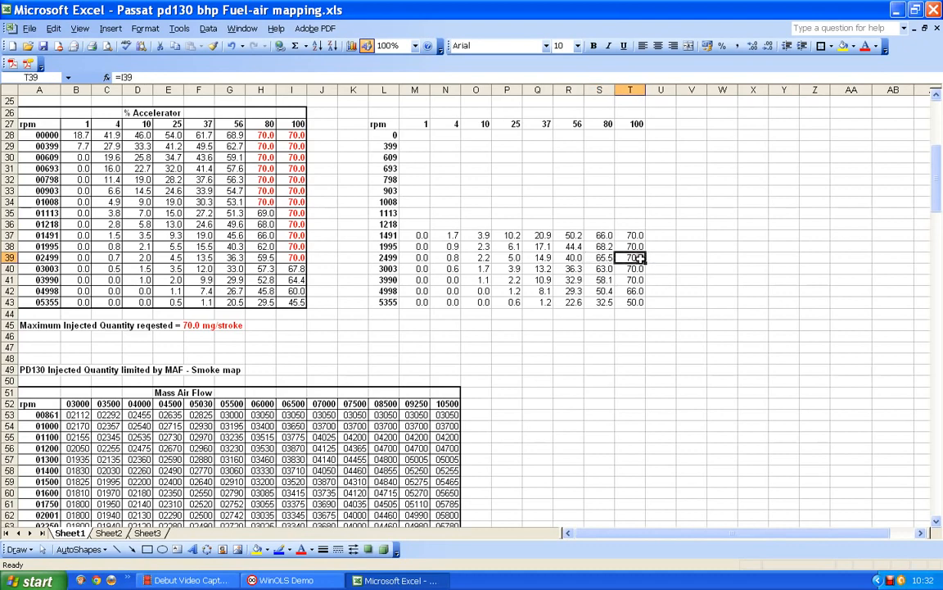
pyautogui.click(600, 271)
pyautogui.click(640, 271)
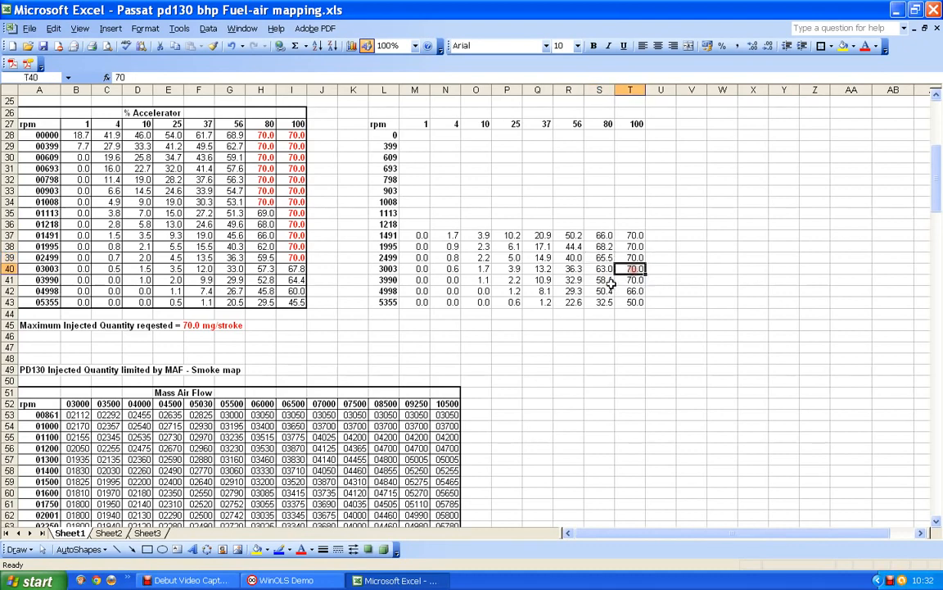
pyautogui.click(605, 280)
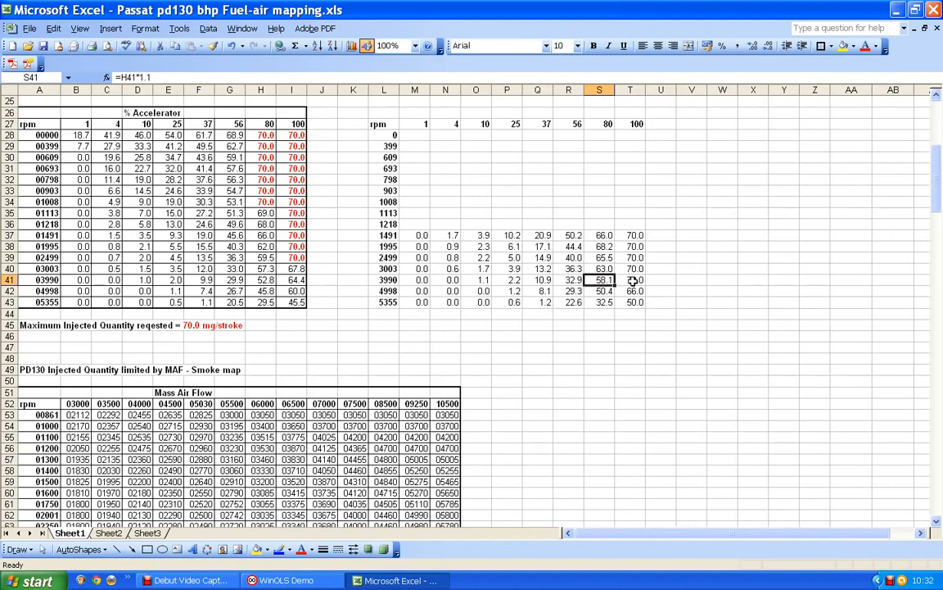
pyautogui.click(635, 281)
pyautogui.click(604, 292)
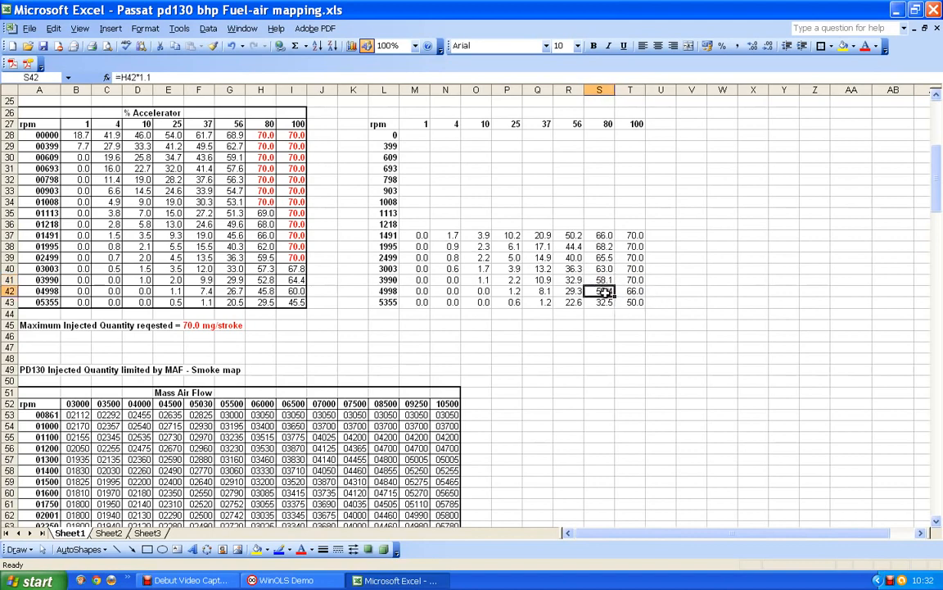
pyautogui.click(632, 293)
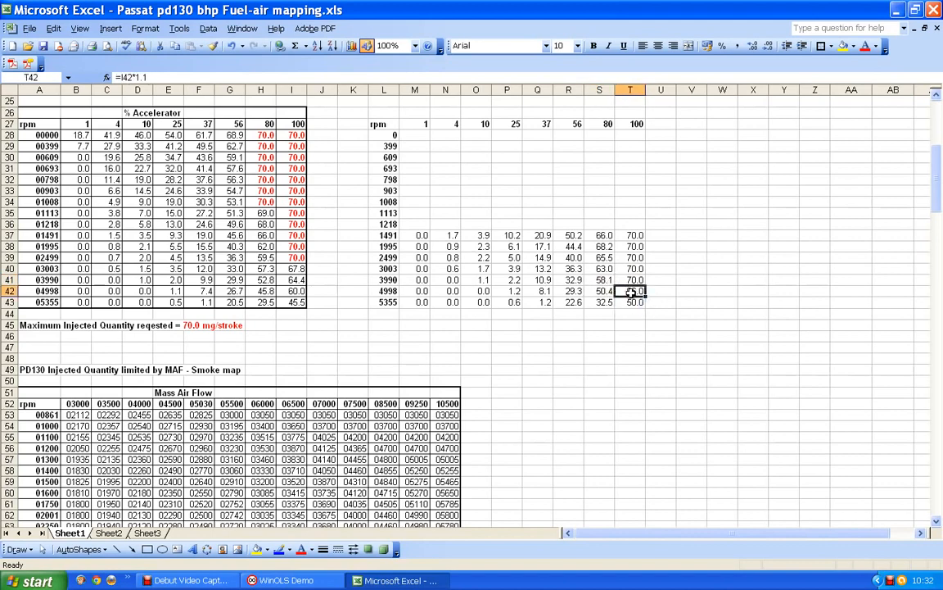
pyautogui.click(602, 303)
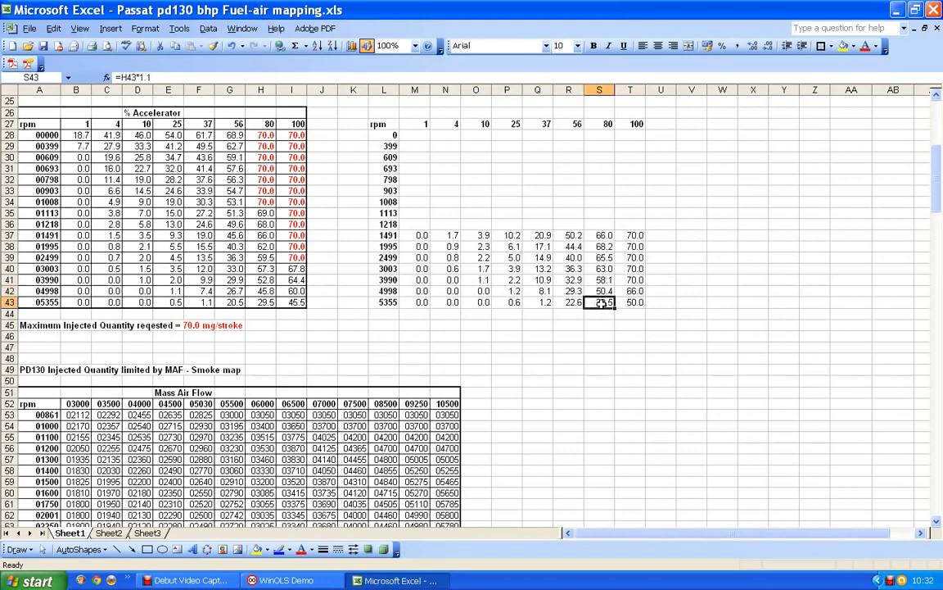
pyautogui.click(632, 303)
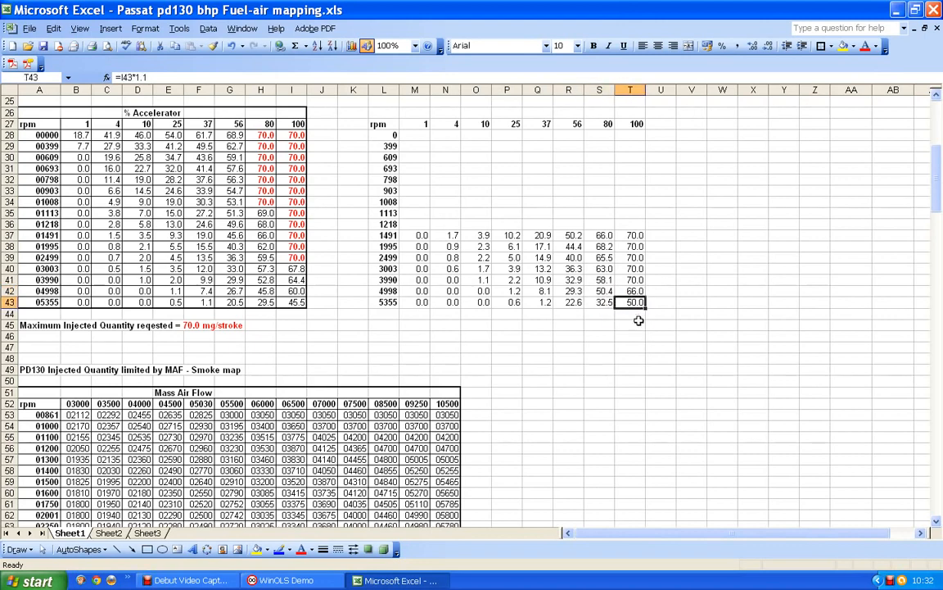
pyautogui.click(639, 326)
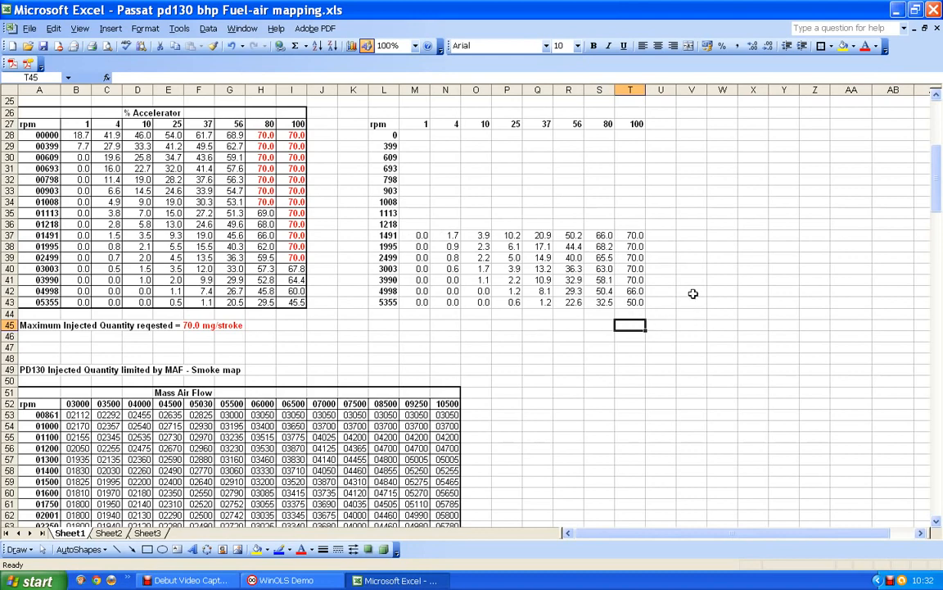